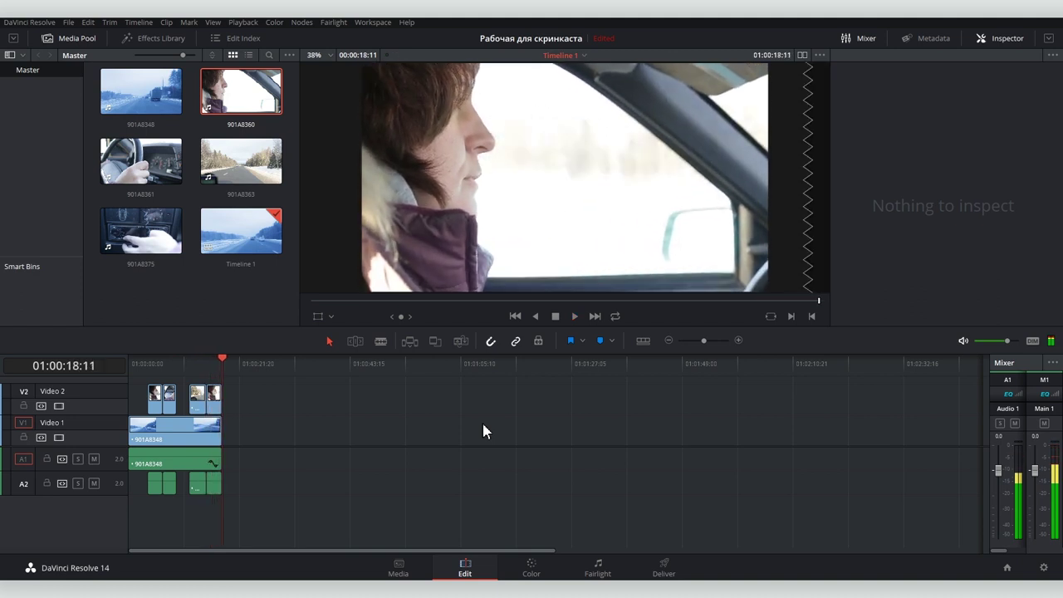
Preview the timeline clips on the Color page via the mini timeline and thumbnails, then return to Edit
left_click(530, 575)
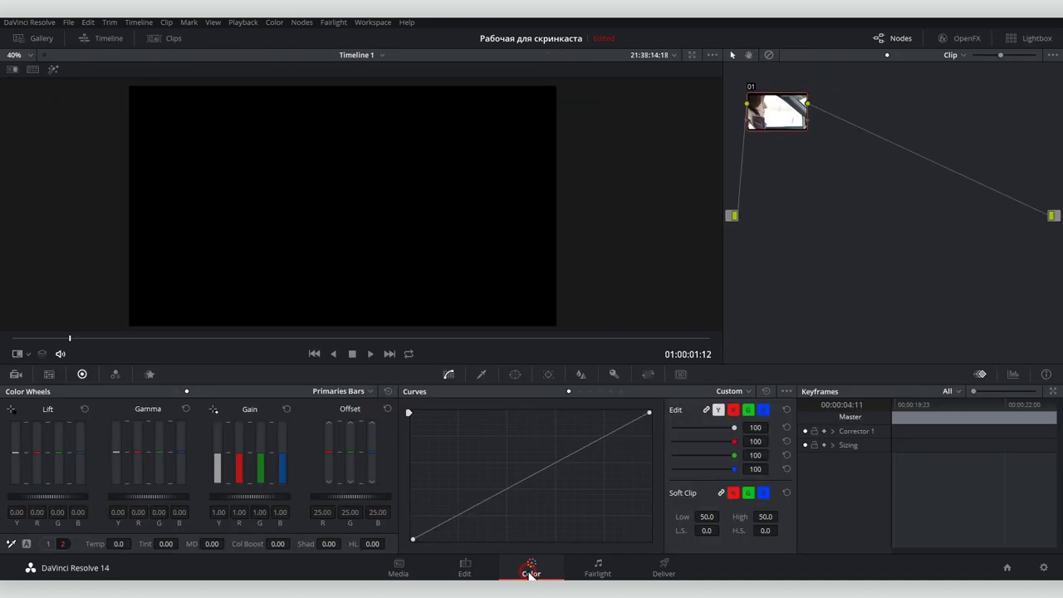
left_click(92, 37)
left_click(153, 355)
left_click_drag(152, 356, 585, 360)
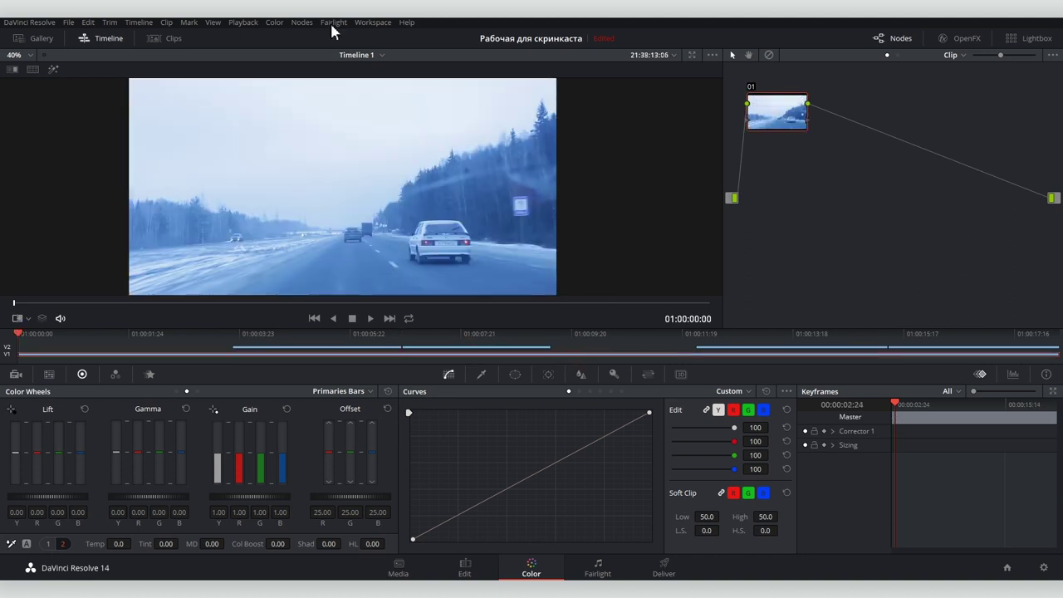
left_click(172, 35)
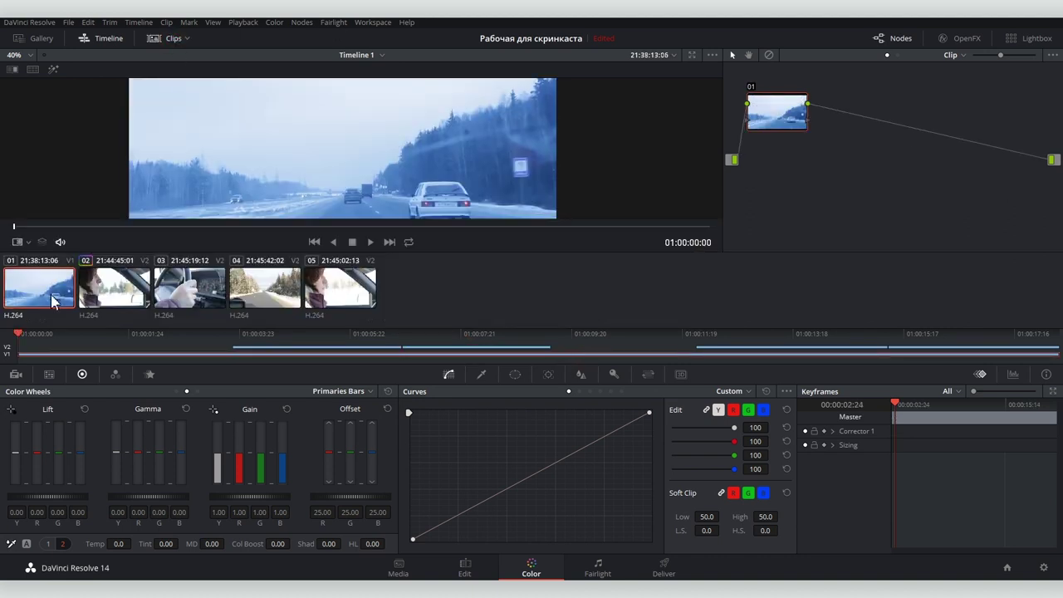
left_click(466, 568)
Blade the Video 1 road clip in two and trim both pieces' ends shorter
left_click(159, 427)
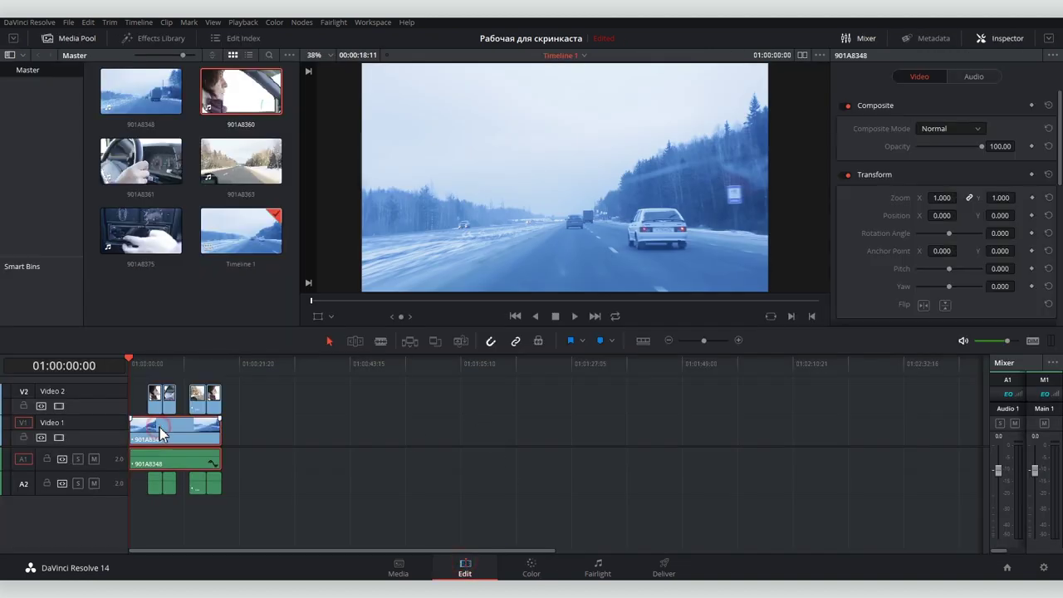
key("b")
left_click(177, 428)
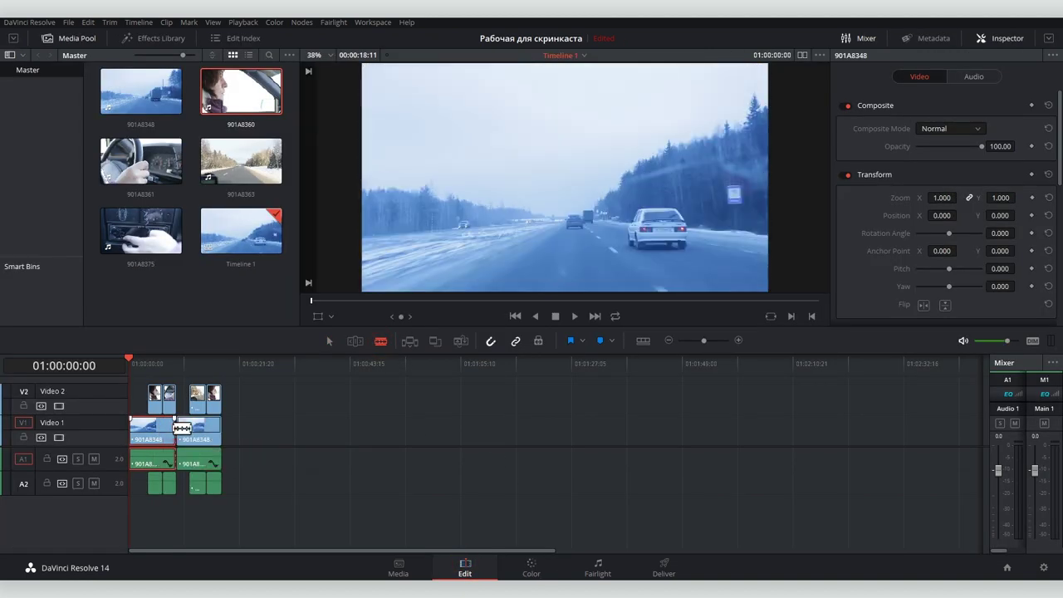
key("a")
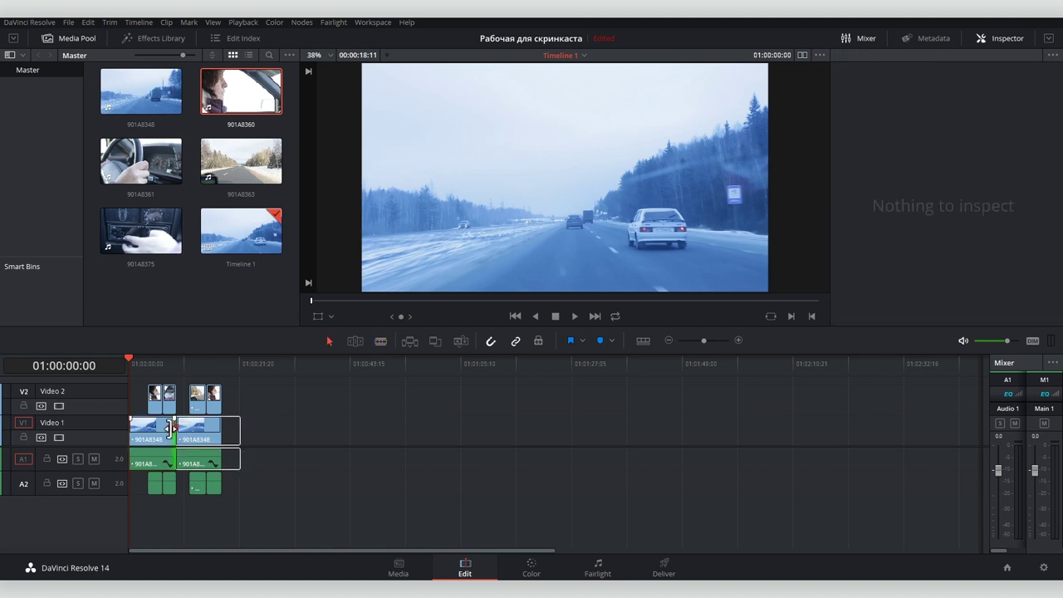
left_click_drag(175, 428, 146, 428)
left_click_drag(219, 427, 188, 427)
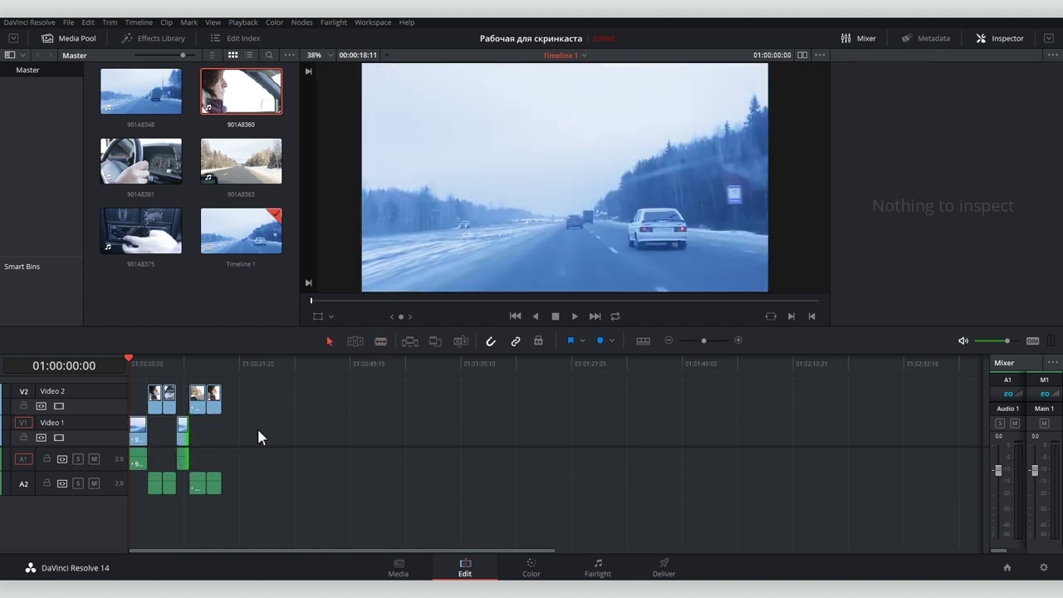
On the Color page, hide the mini timeline and clip thumbnails and fit the viewer image
left_click(510, 568)
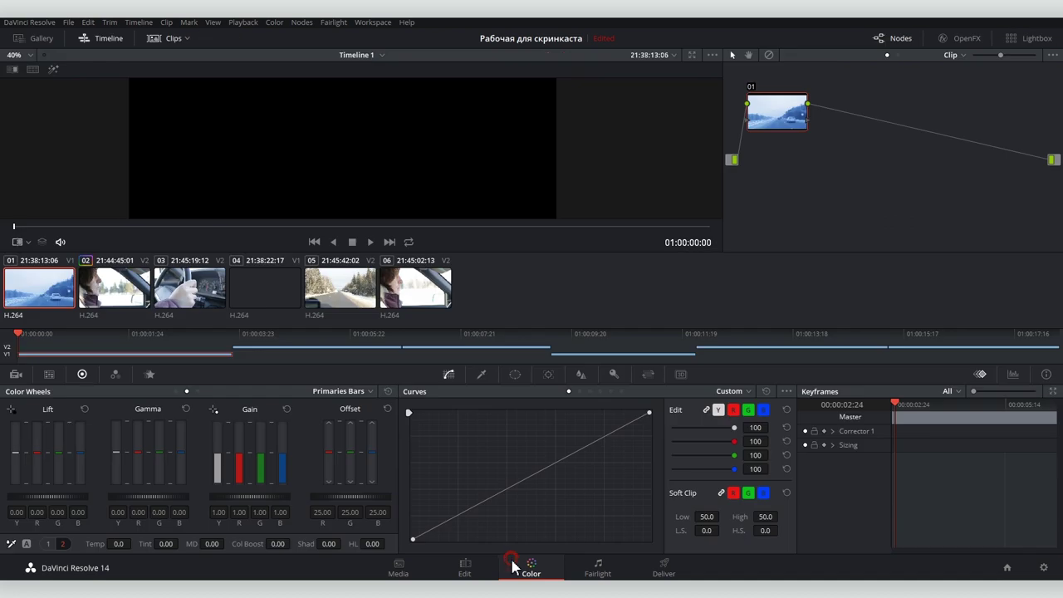
left_click(98, 39)
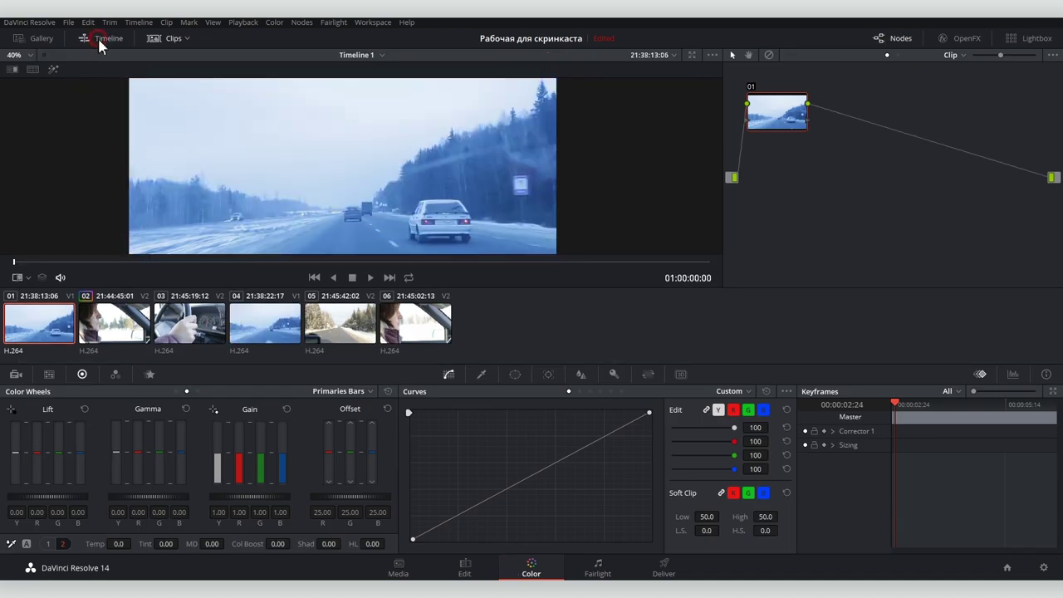
scroll(315, 164, "down", 2)
scroll(310, 165, "up", 2)
scroll(310, 165, "down", 2)
mouse_move(310, 165)
left_mouse_down()
mouse_move(560, 177)
mouse_move(354, 190)
left_mouse_up()
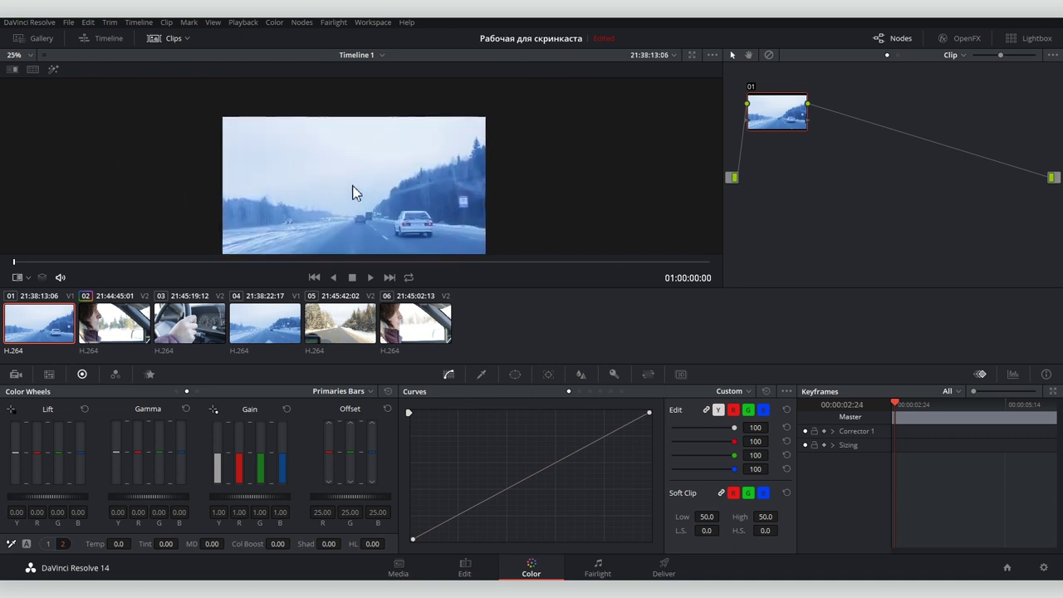
scroll(522, 233, "up", 3)
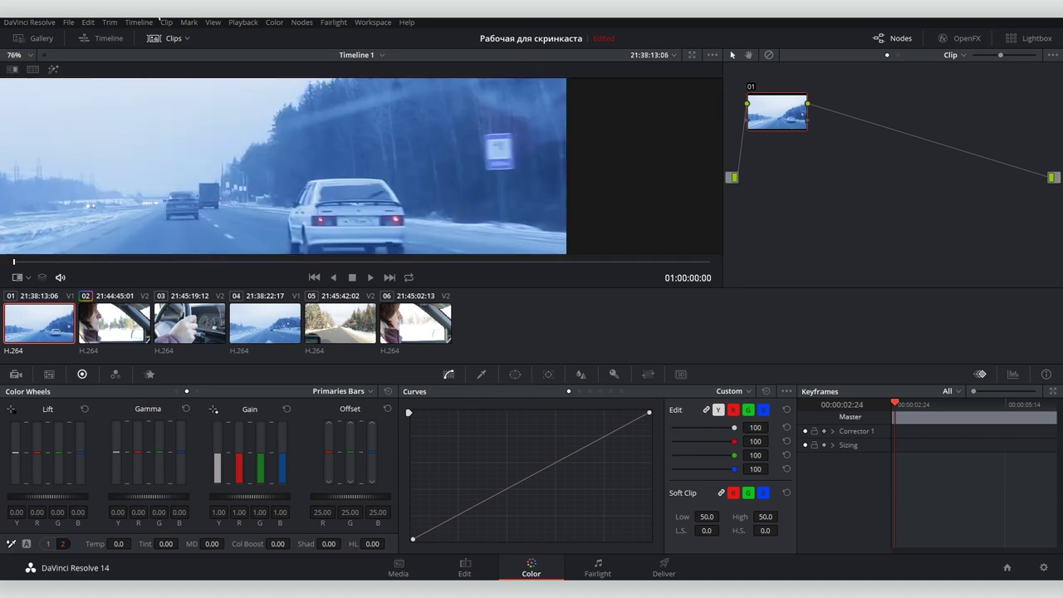
left_click(171, 38)
scroll(354, 199, "down", 2)
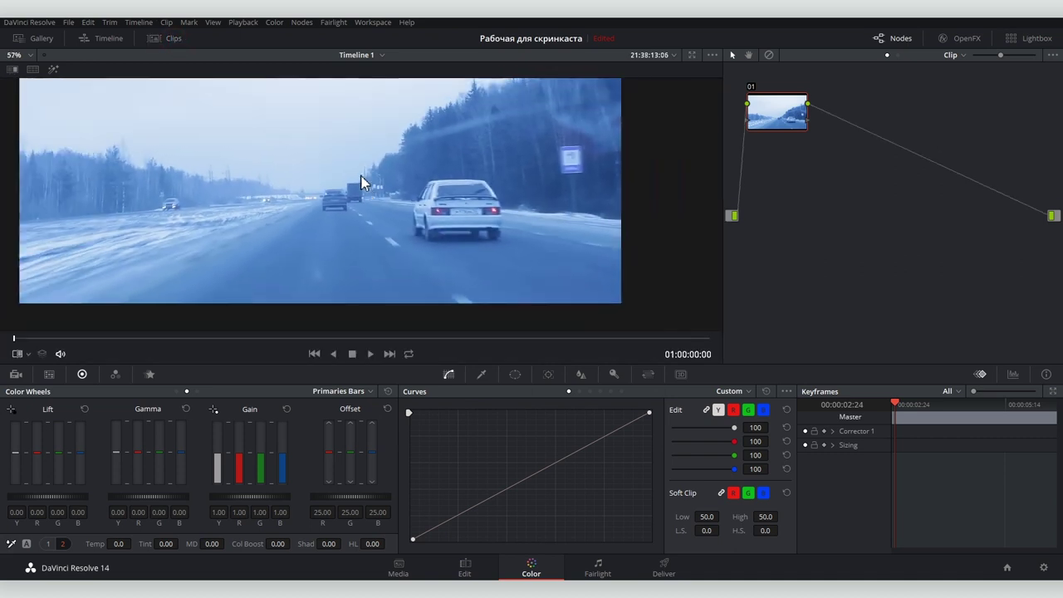
scroll(371, 233, "down", 2)
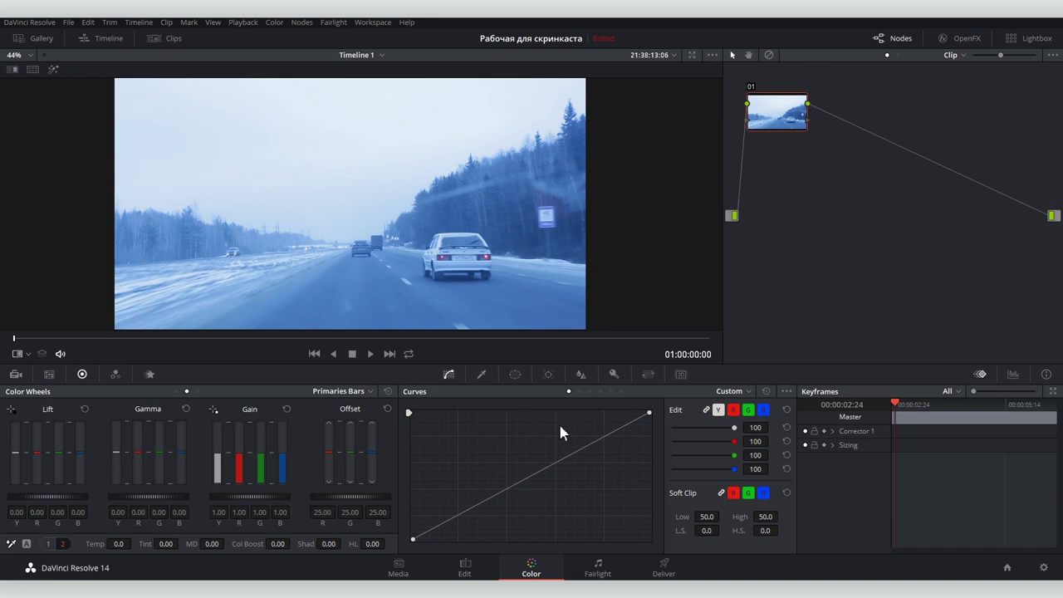
Compare the Log and Bars layouts, then settle on the Primaries colour wheels
left_click(176, 391)
left_click(195, 391)
left_click(186, 391)
left_click(176, 392)
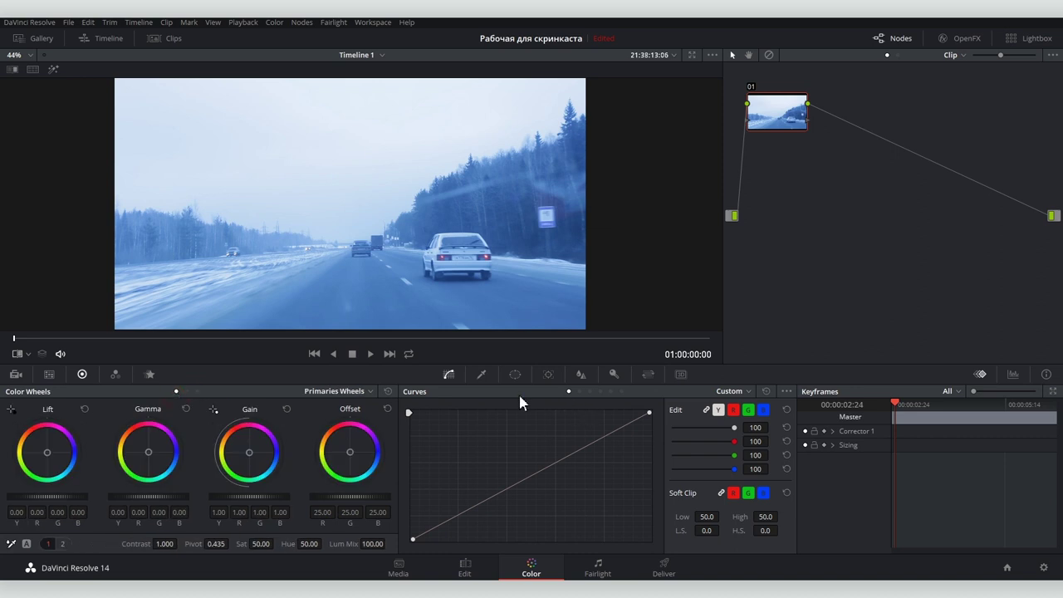
Set the curves to Hue Vs Sat, test two saturation points, then delete them to leave it flat
left_click(579, 391)
left_click(590, 391)
left_click(600, 391)
left_click(611, 391)
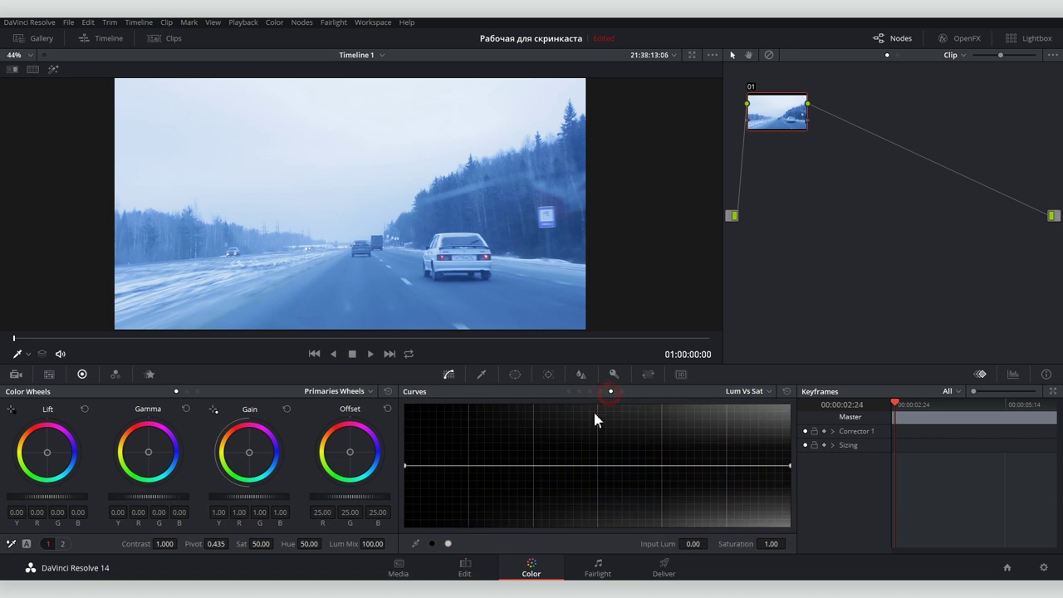
left_click(590, 391)
left_click_drag(495, 469, 500, 482)
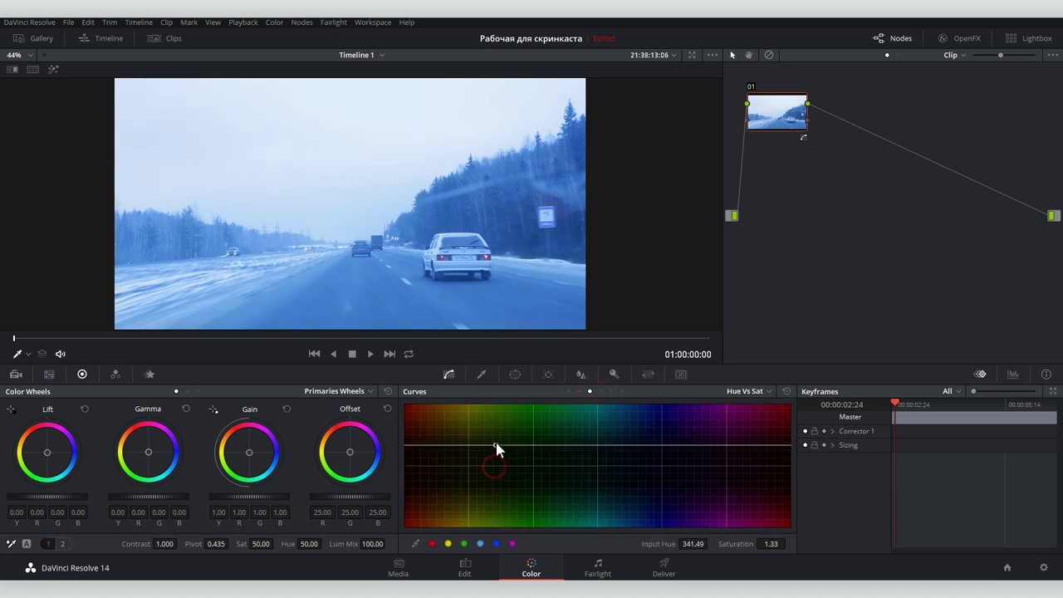
mouse_move(585, 480)
left_mouse_down()
mouse_move(594, 480)
mouse_move(572, 503)
left_mouse_up()
right_click(572, 503)
right_click(571, 500)
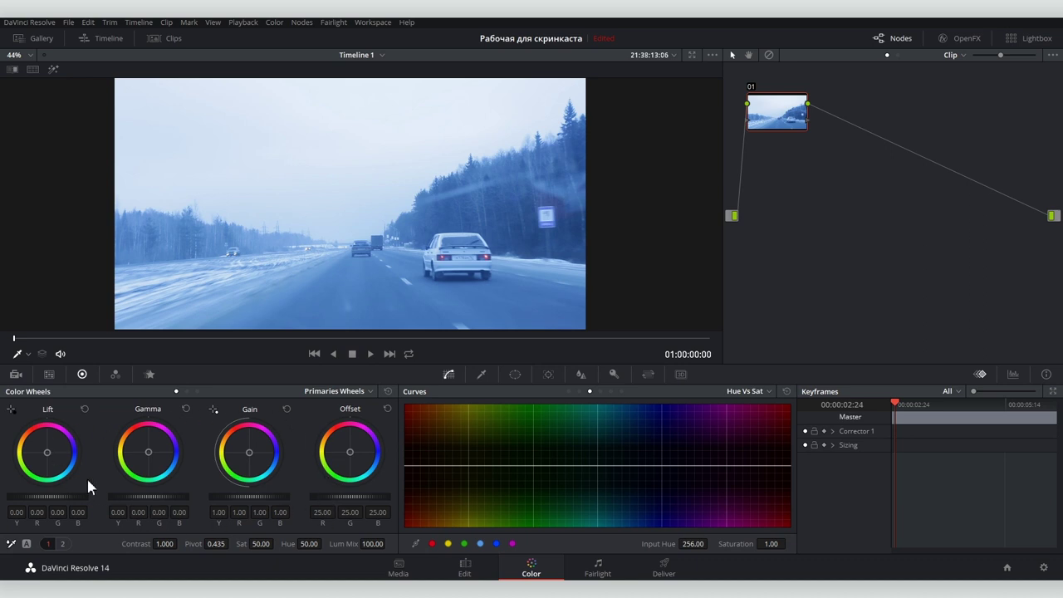
Browse Color Match, RGB Mixer and Motion Effects, then show the primaries as bars
left_click(48, 374)
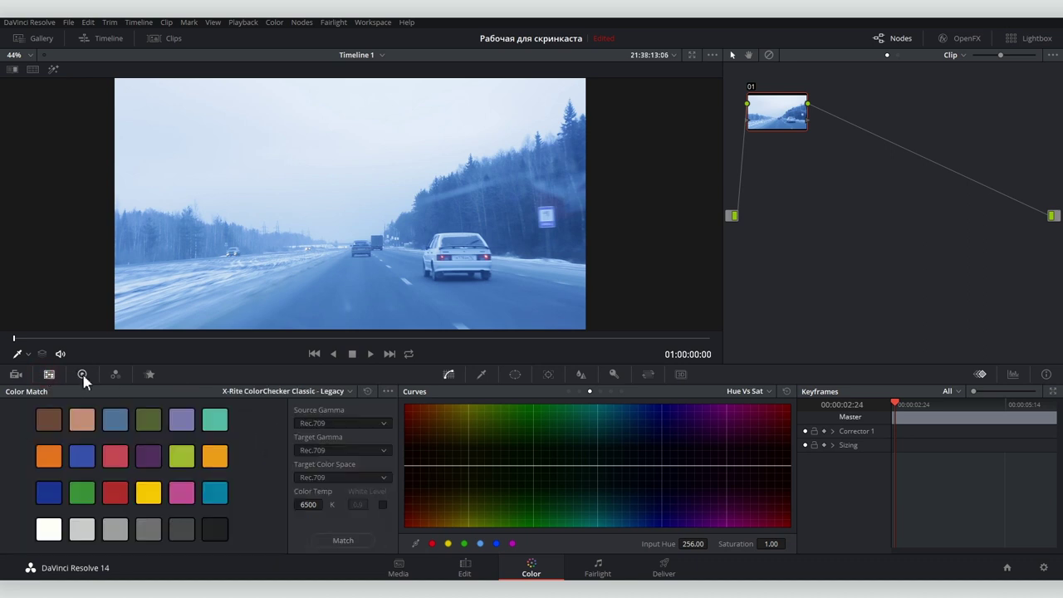
left_click(83, 375)
left_click(116, 375)
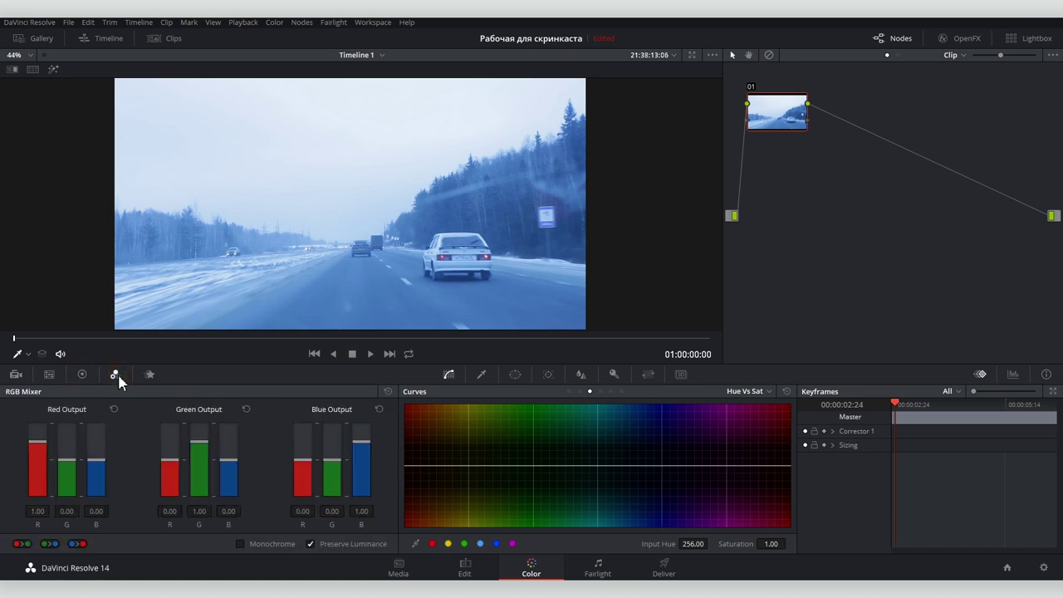
left_click(149, 375)
left_click(116, 374)
left_click(82, 375)
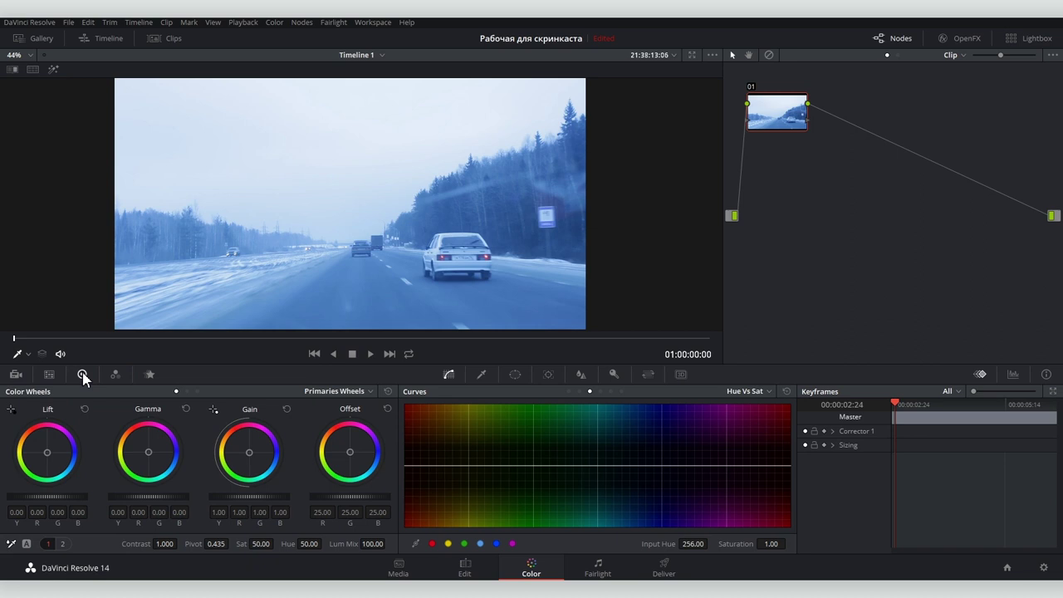
left_click(186, 391)
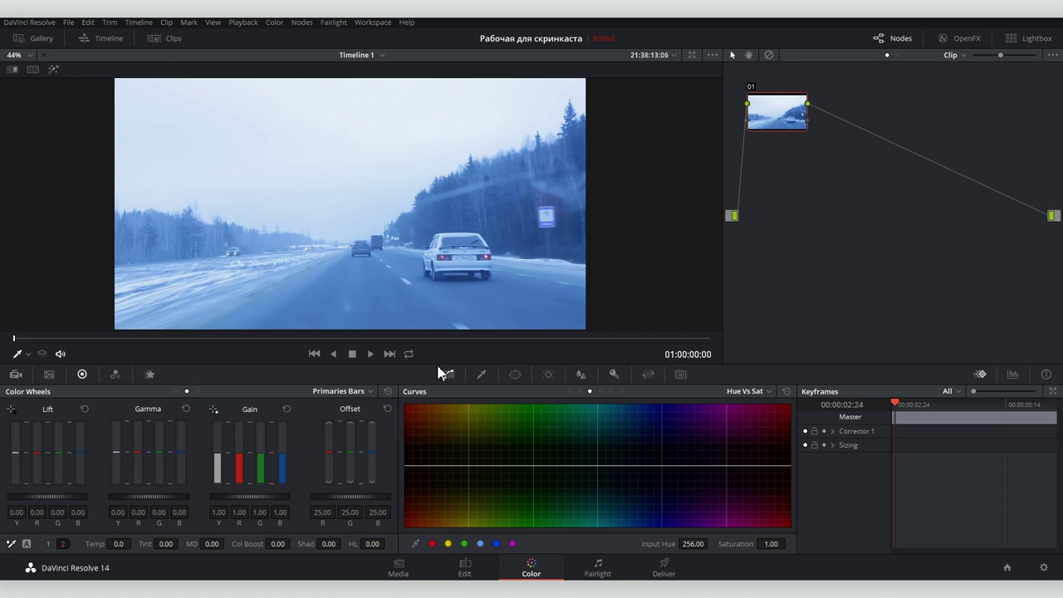
Look through the custom curves, qualifier and power window palettes
left_click(569, 392)
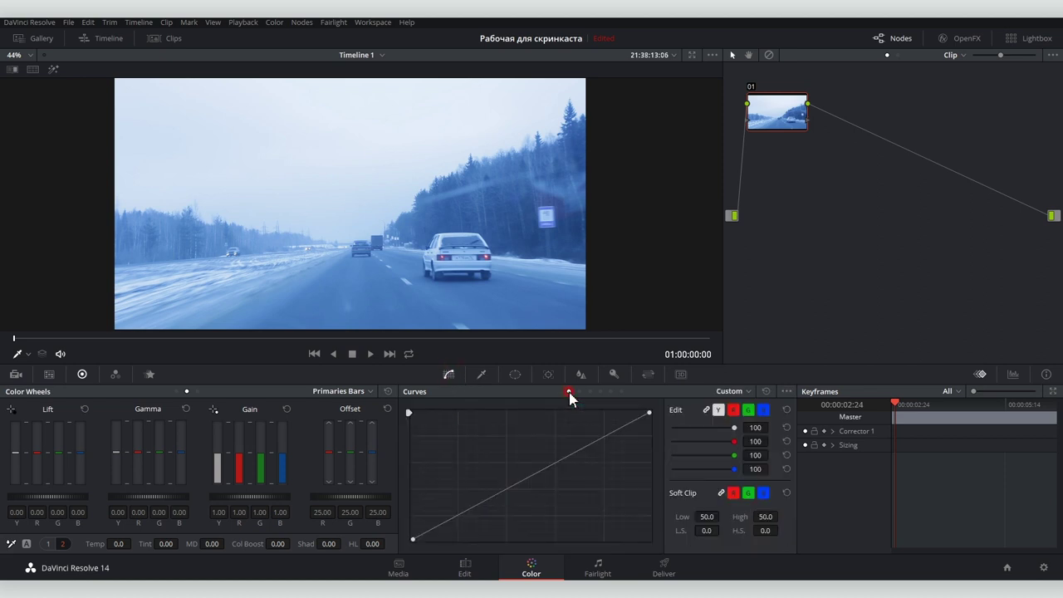
left_click(481, 374)
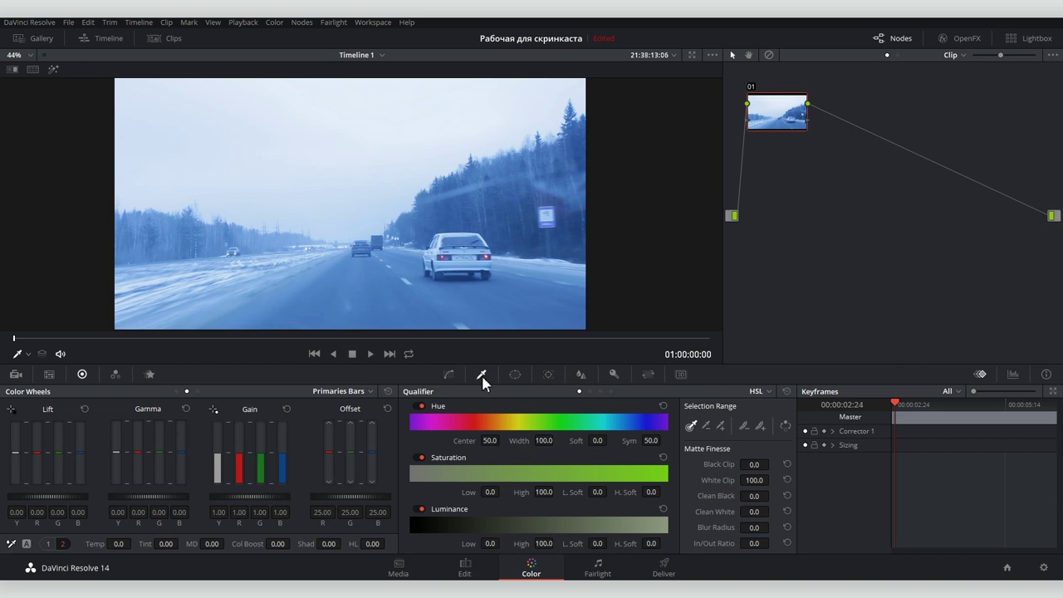
left_click(515, 375)
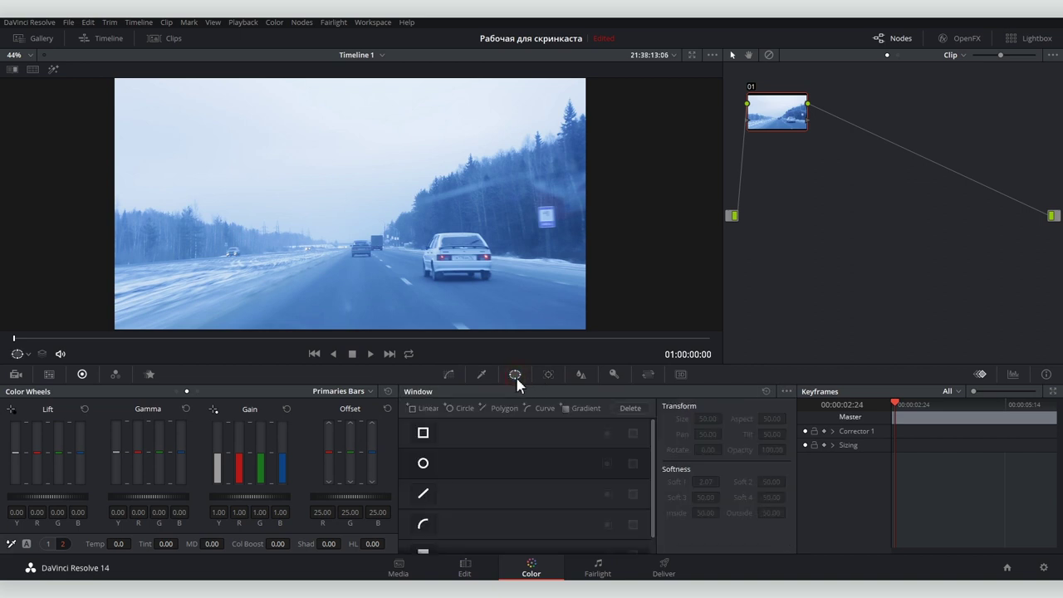
In the Blur palette, sharpen the clip with radius 0.43 and H/V ratio 0.33
left_click(580, 375)
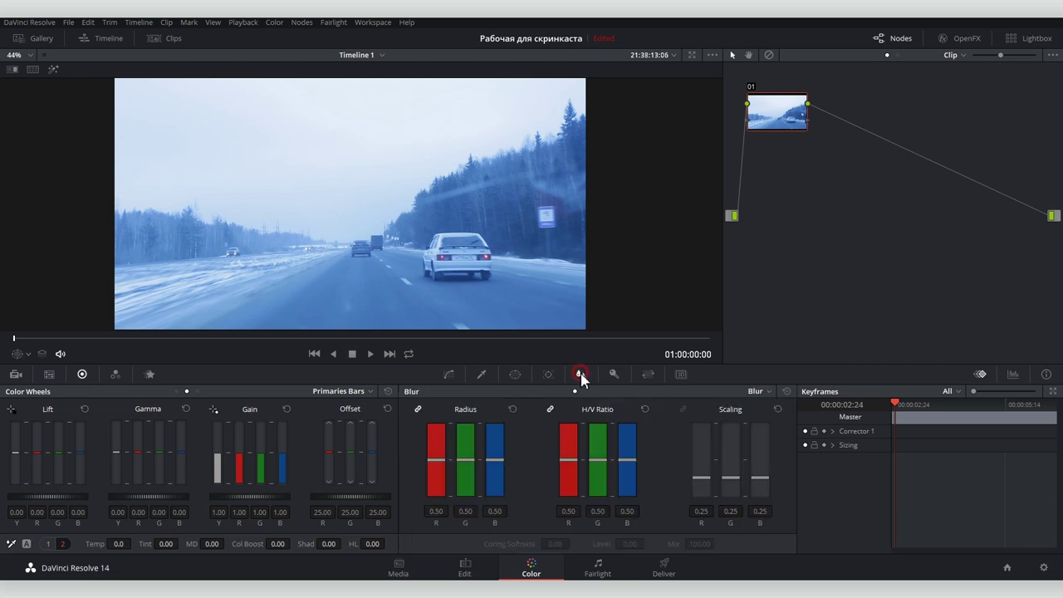
mouse_move(466, 461)
left_mouse_down()
mouse_move(474, 490)
mouse_move(475, 472)
left_mouse_up()
left_click(585, 391)
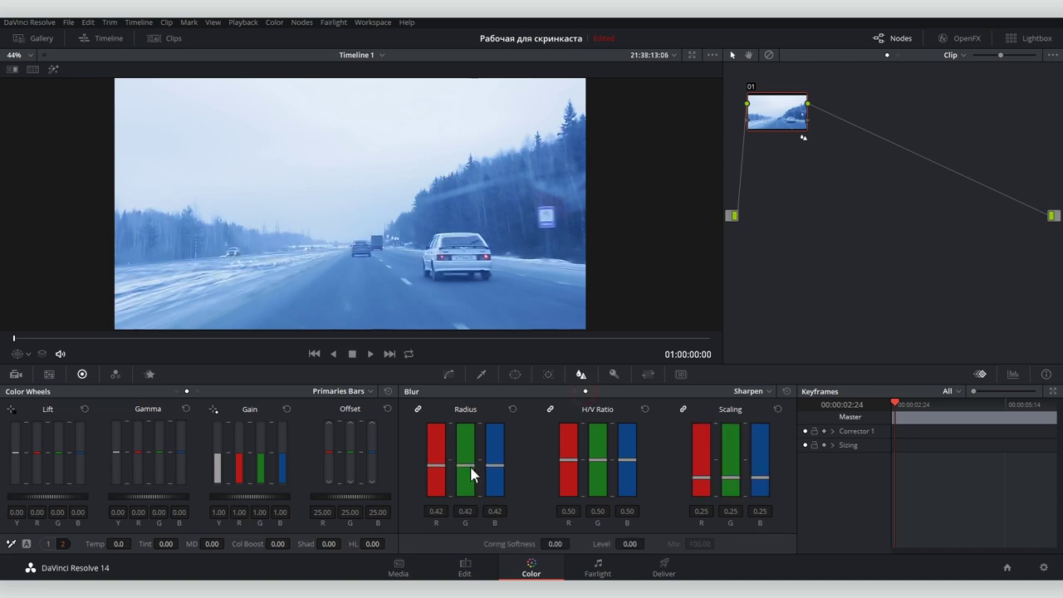
left_click_drag(568, 459, 570, 474)
Show the scopes panel, try Waveform and Vectorscope, and settle on RGB Parade
left_click(1013, 374)
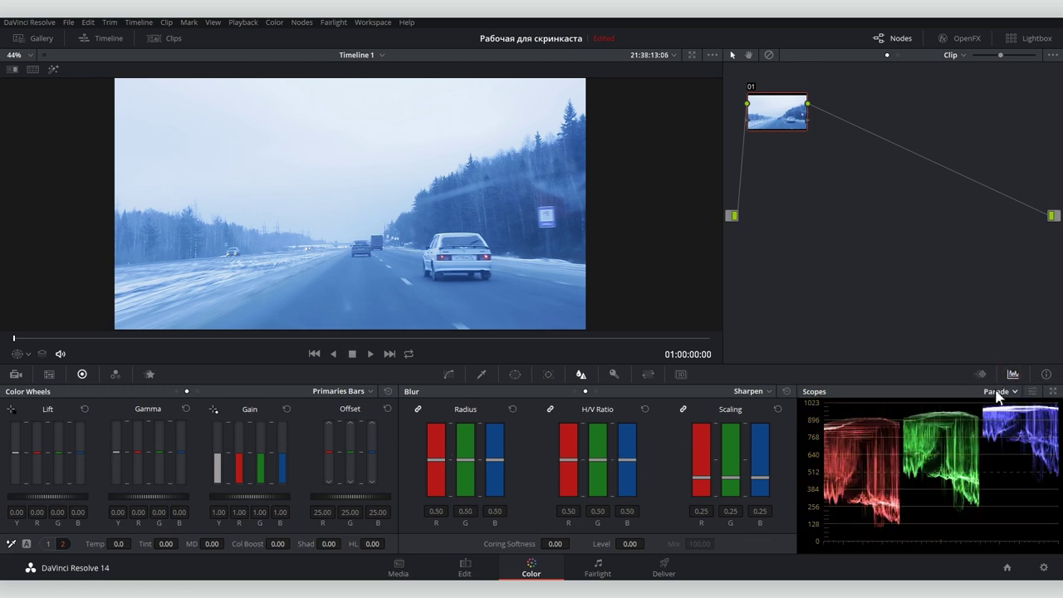
left_click(1000, 392)
left_click(1007, 417)
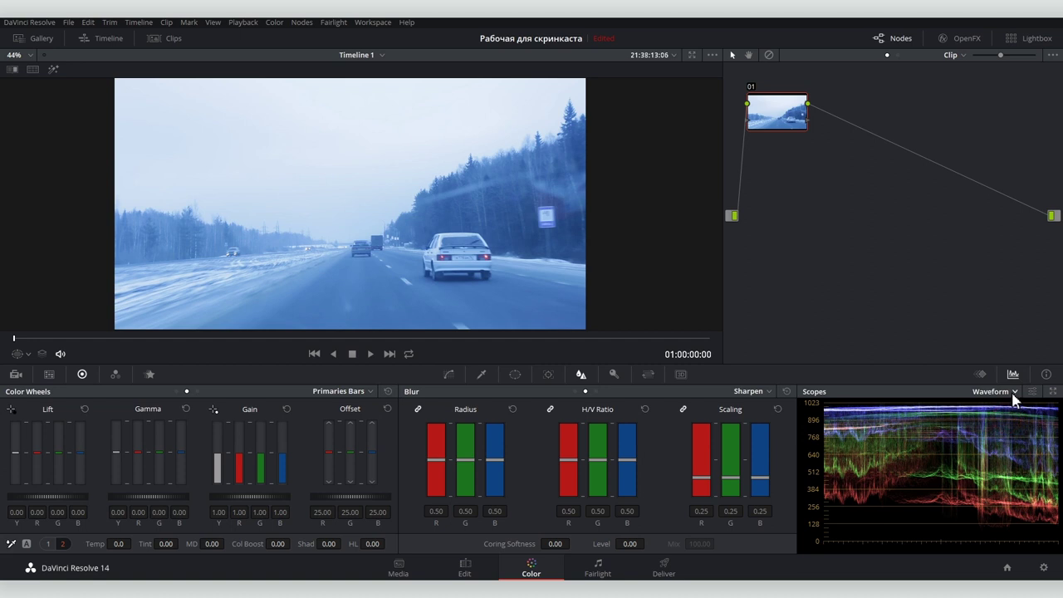
left_click(1013, 395)
left_click(1004, 432)
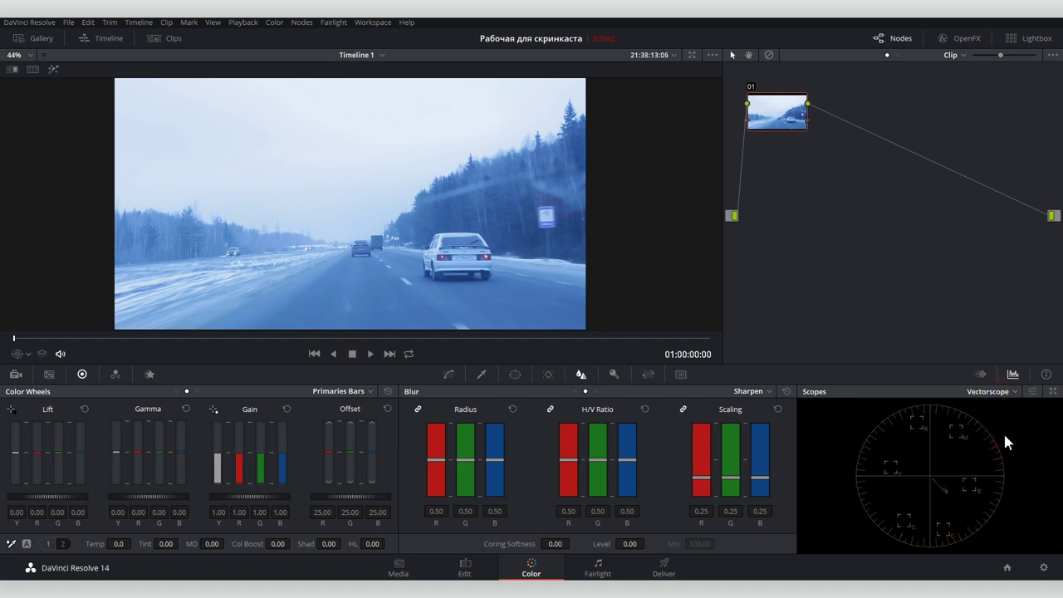
left_click(994, 391)
left_click(994, 403)
left_click(997, 407)
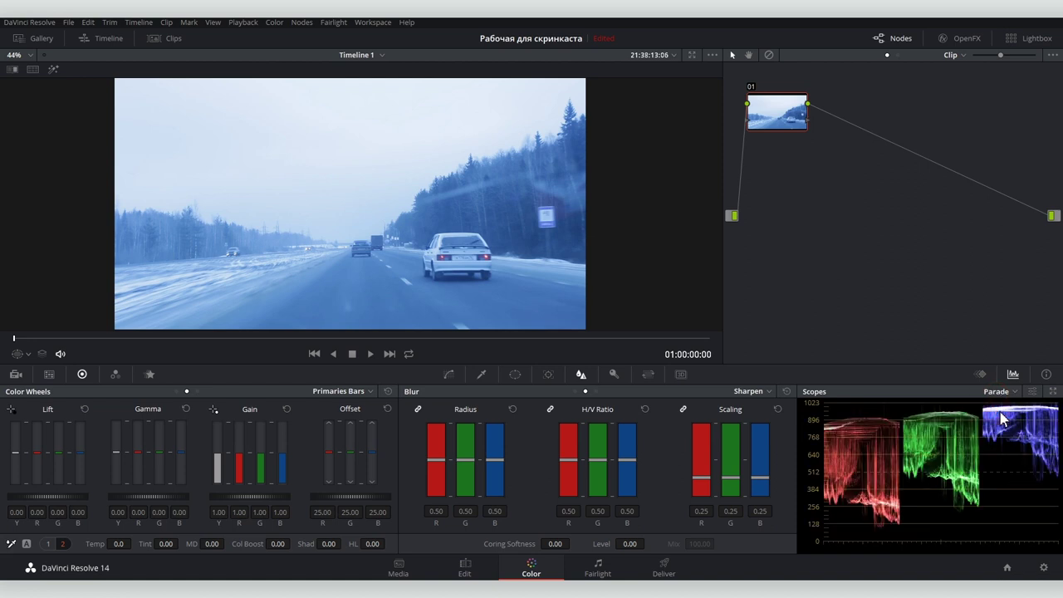
Open the four-up Scopes window from the viewer's menu and move it to the upper right
right_click(365, 192)
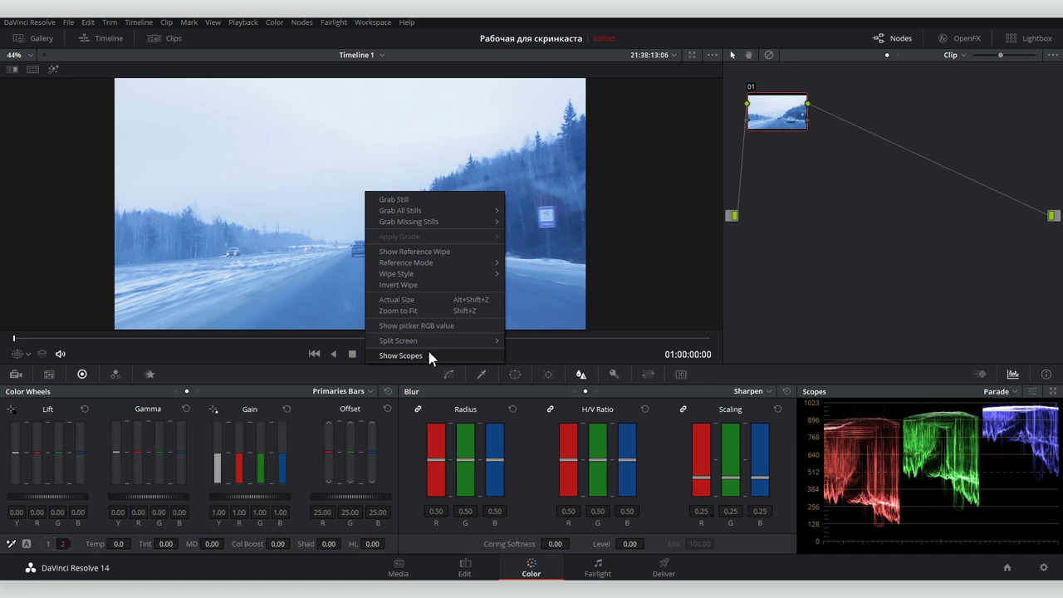
left_click(425, 355)
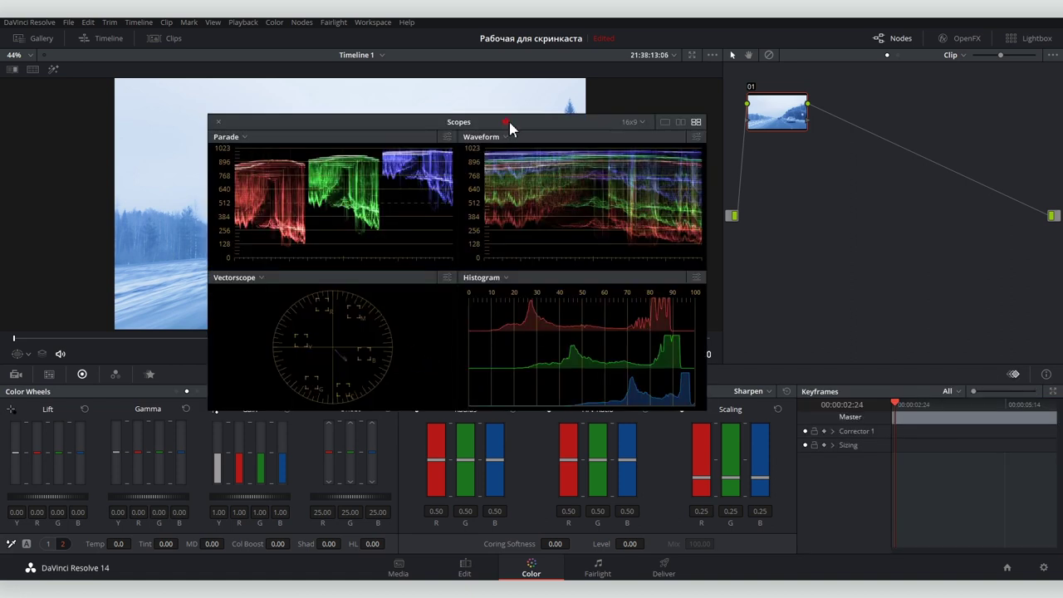
left_click_drag(506, 121, 850, 89)
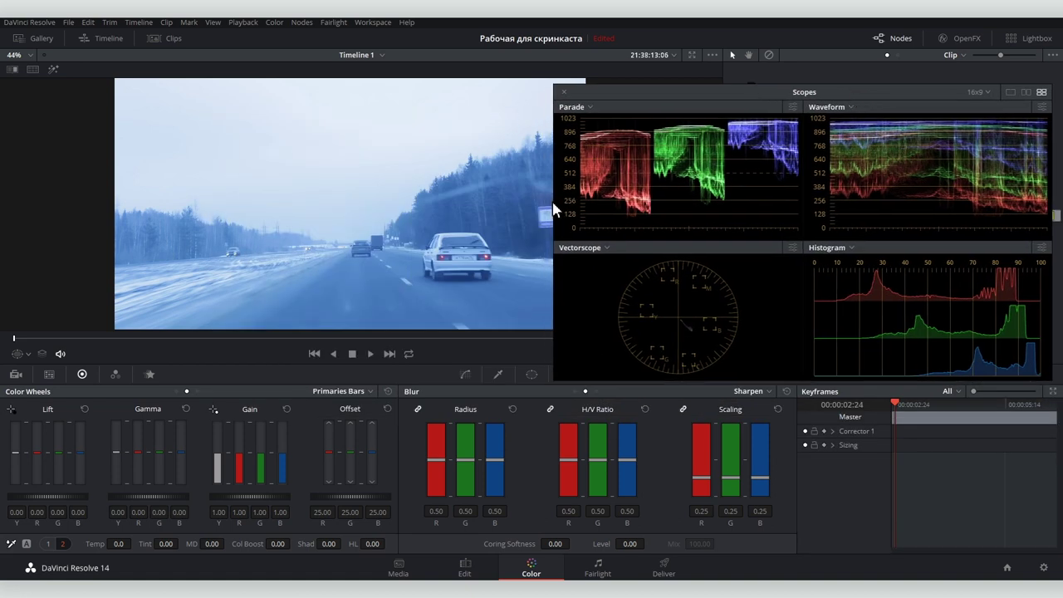
left_click_drag(632, 91, 647, 70)
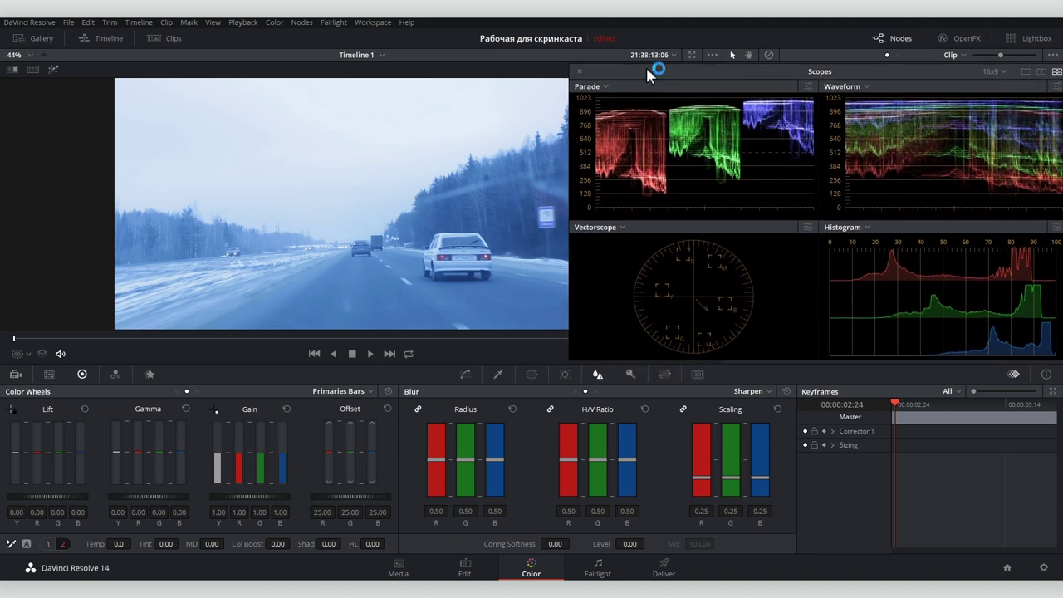
Show clip thumbnails, preview clip 02, return to clip 01 and lower Lift to -0.05
left_click(173, 39)
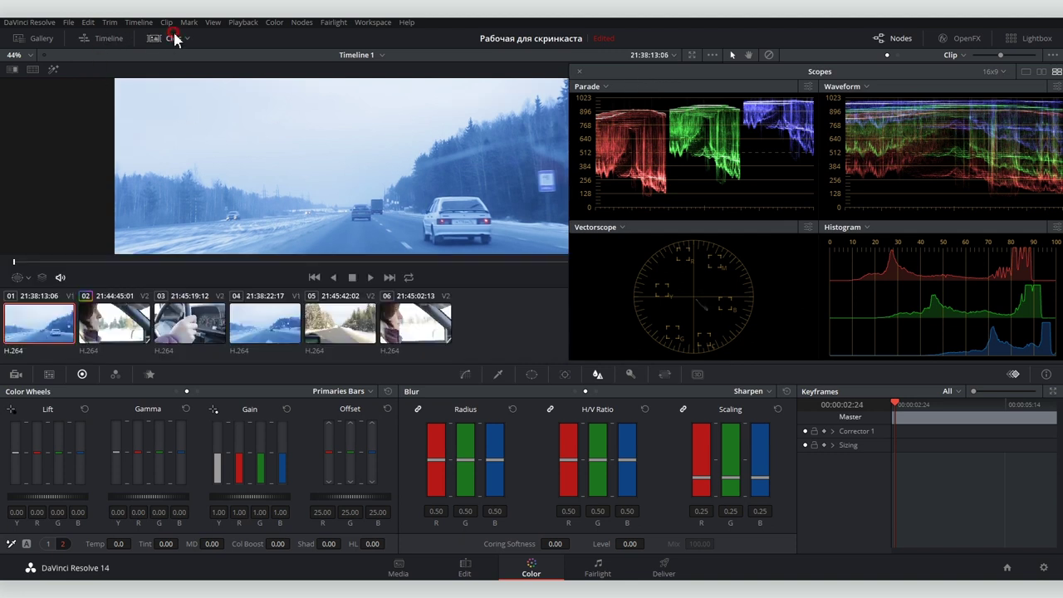
left_click(105, 320)
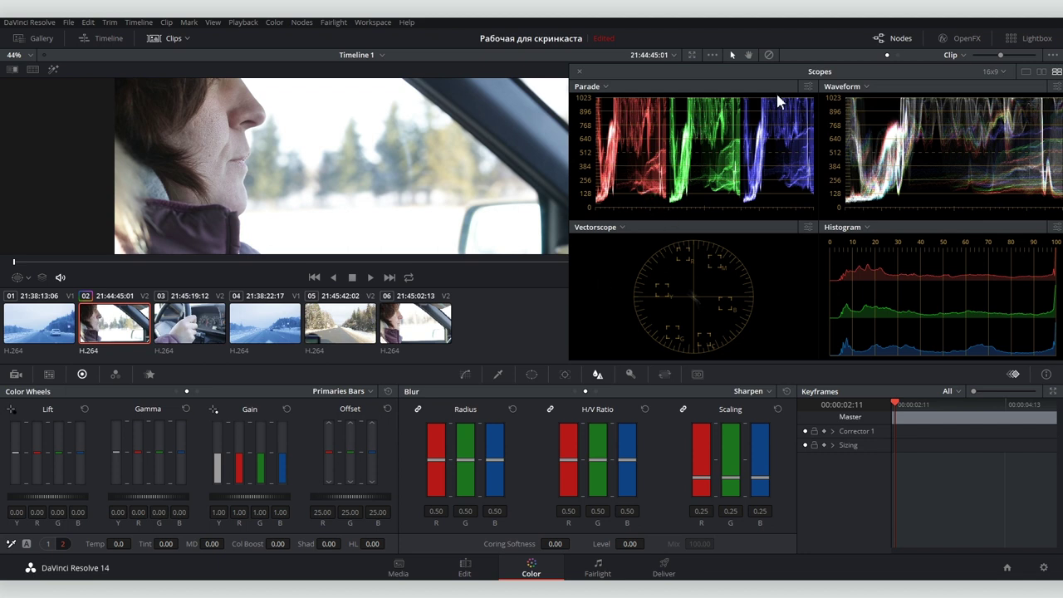
scroll(392, 165, "down", 2)
scroll(392, 165, "down", 2)
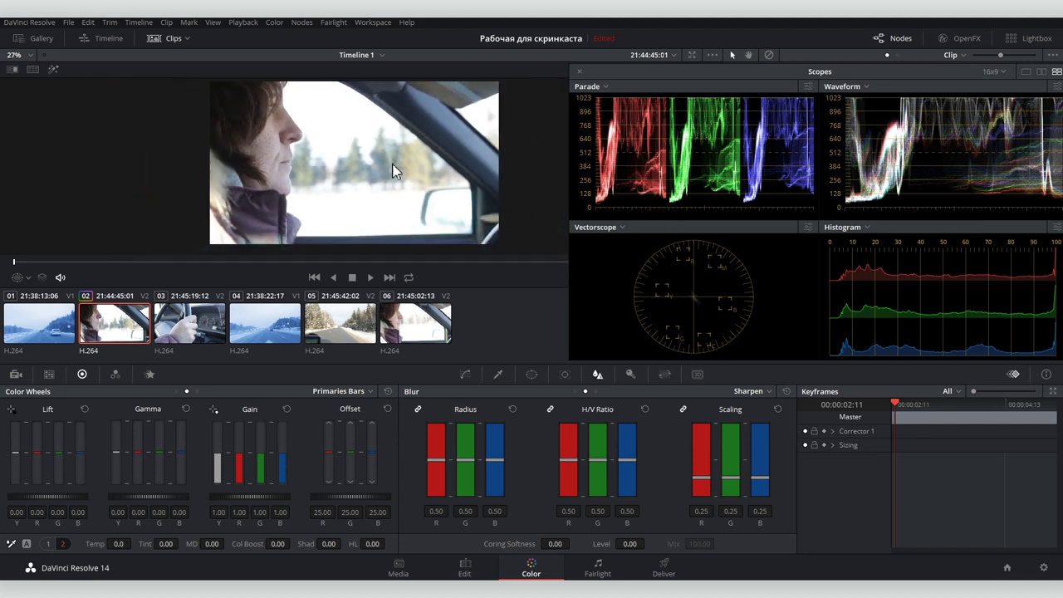
left_click_drag(393, 170, 363, 163)
left_click(25, 334)
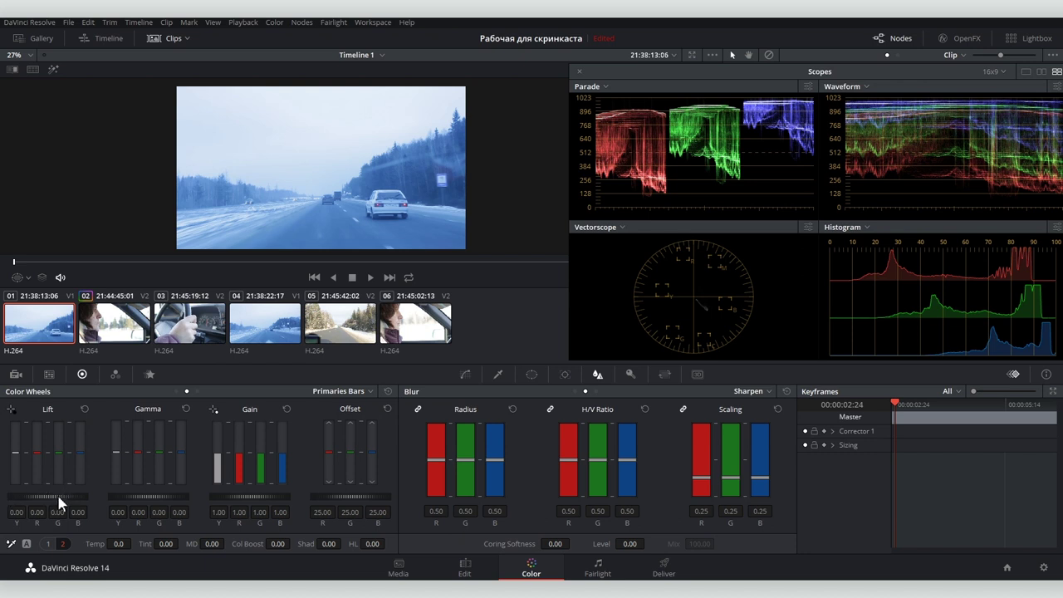
mouse_move(56, 496)
left_mouse_down()
mouse_move(79, 496)
mouse_move(43, 496)
left_mouse_up()
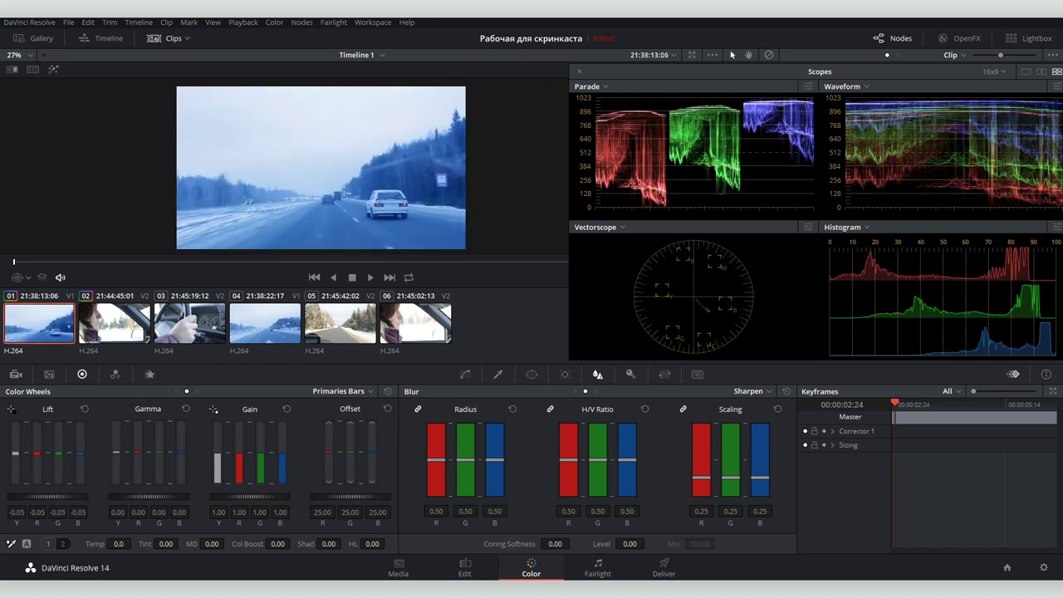
Rebalance shadows and midtones and pull blue out of Lift and Gamma
left_click_drag(43, 497, 46, 497)
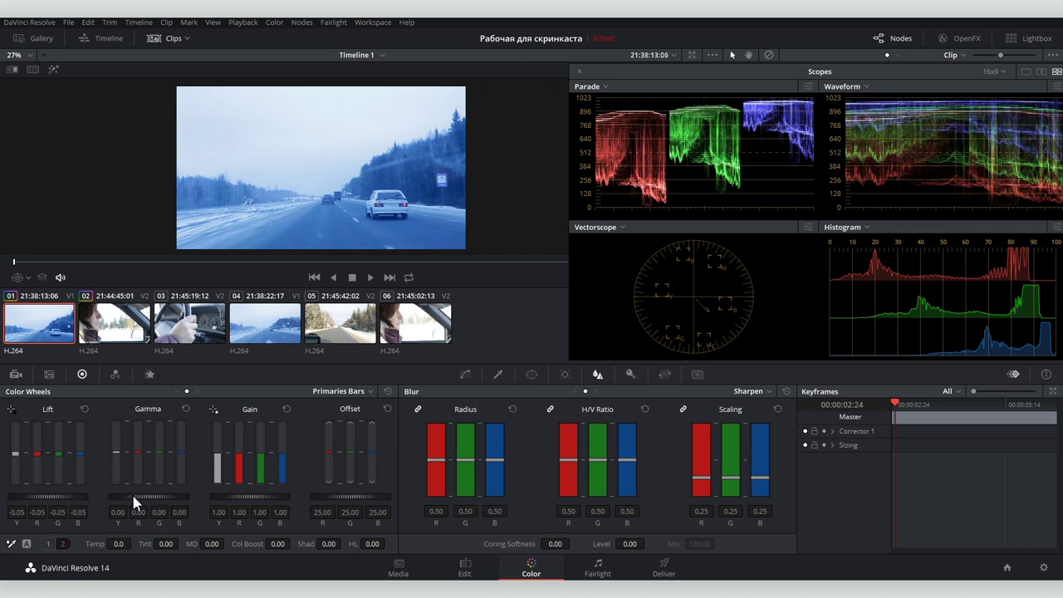
left_click_drag(133, 498, 157, 503)
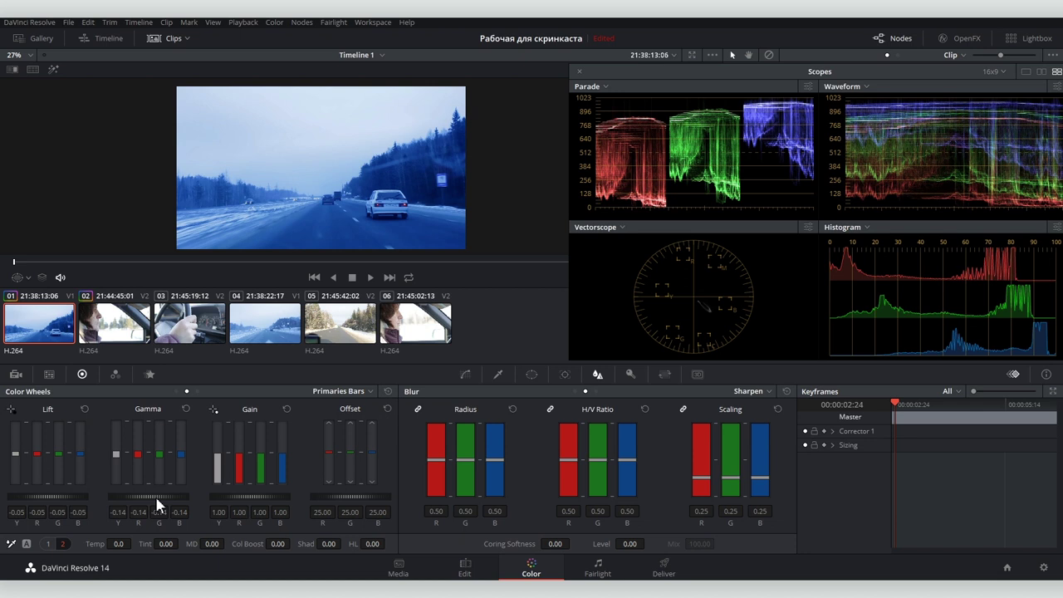
left_click_drag(7, 506, 37, 507)
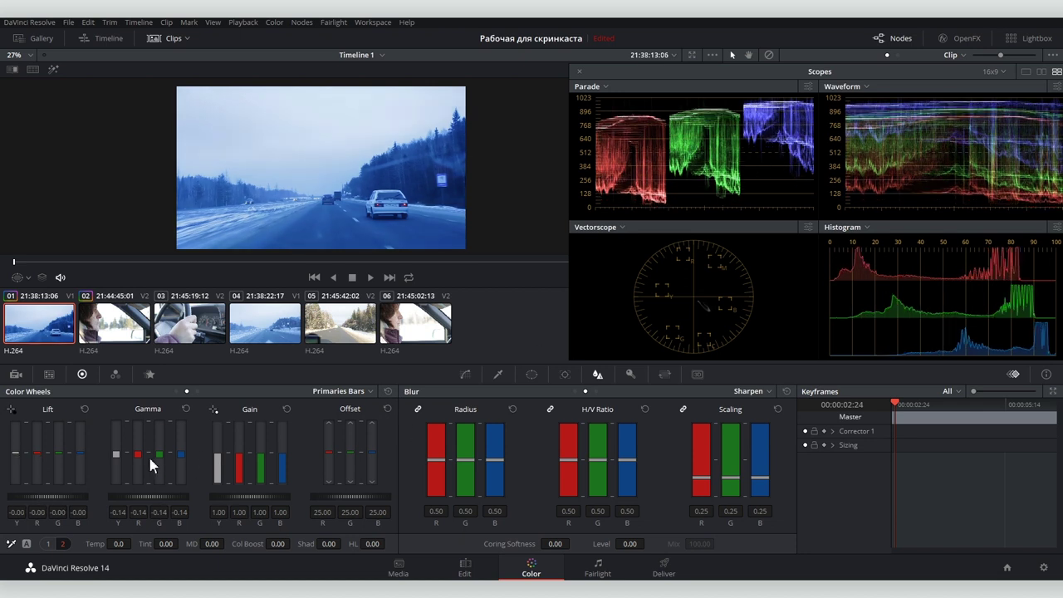
mouse_move(79, 452)
left_mouse_down()
mouse_move(79, 469)
mouse_move(79, 453)
left_mouse_up()
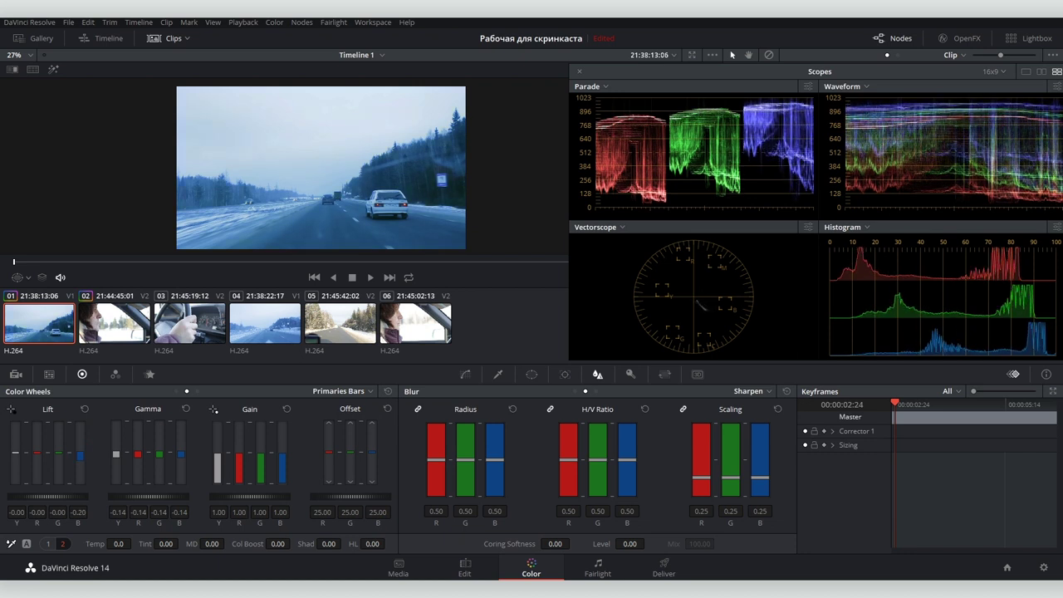
left_click_drag(183, 463, 183, 474)
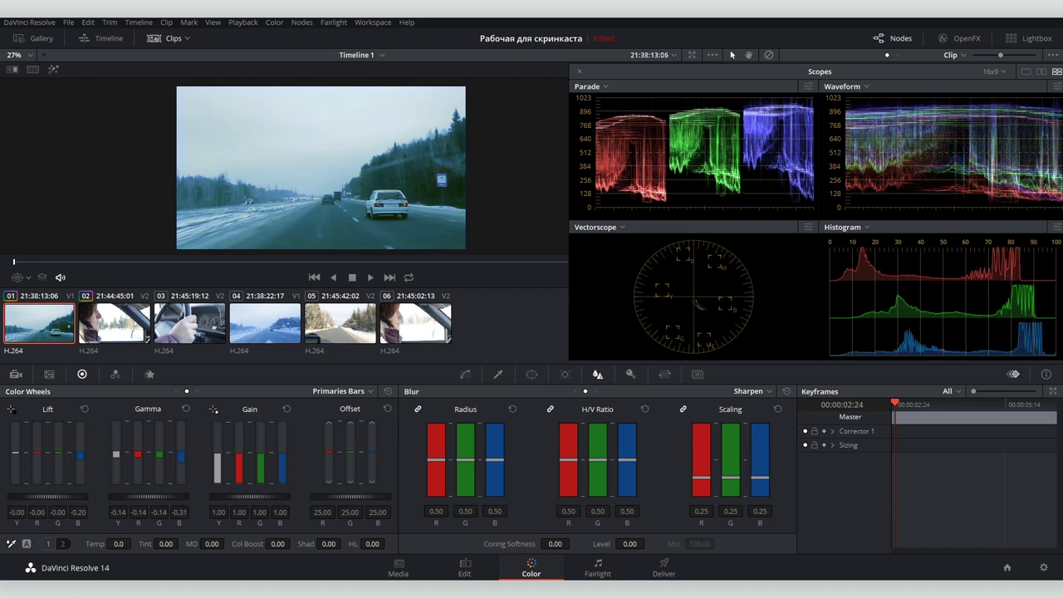
Trim green and blue from shadows and highlights, add red to shadows, and raise Saturation to 72
left_click_drag(60, 452, 60, 457)
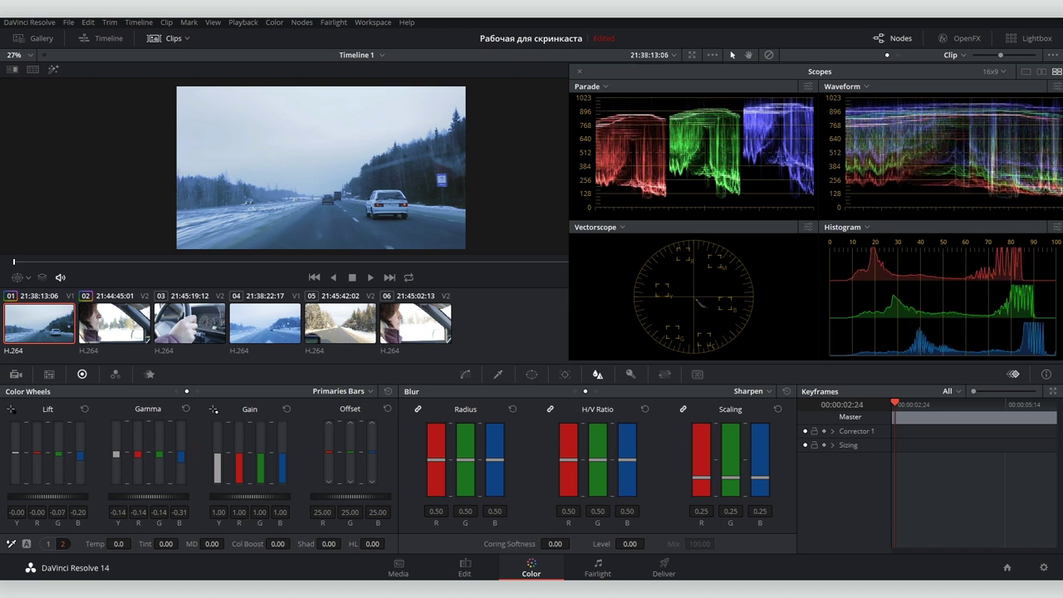
left_click_drag(137, 455, 138, 452)
left_click_drag(282, 465, 261, 467)
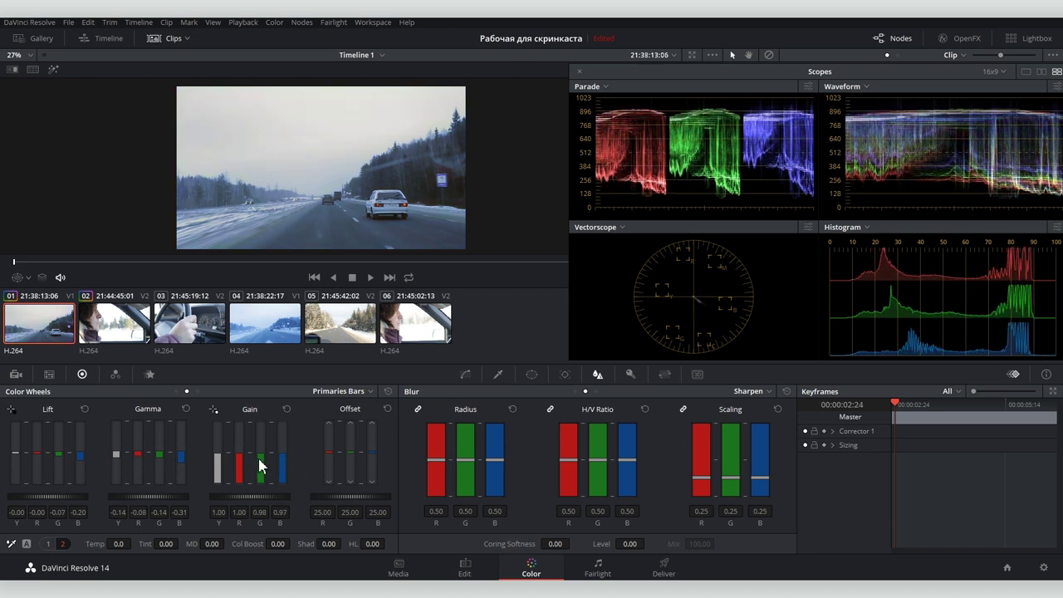
left_click_drag(153, 496, 142, 499)
left_click_drag(40, 459, 78, 463)
left_click_drag(185, 459, 183, 462)
left_click(48, 544)
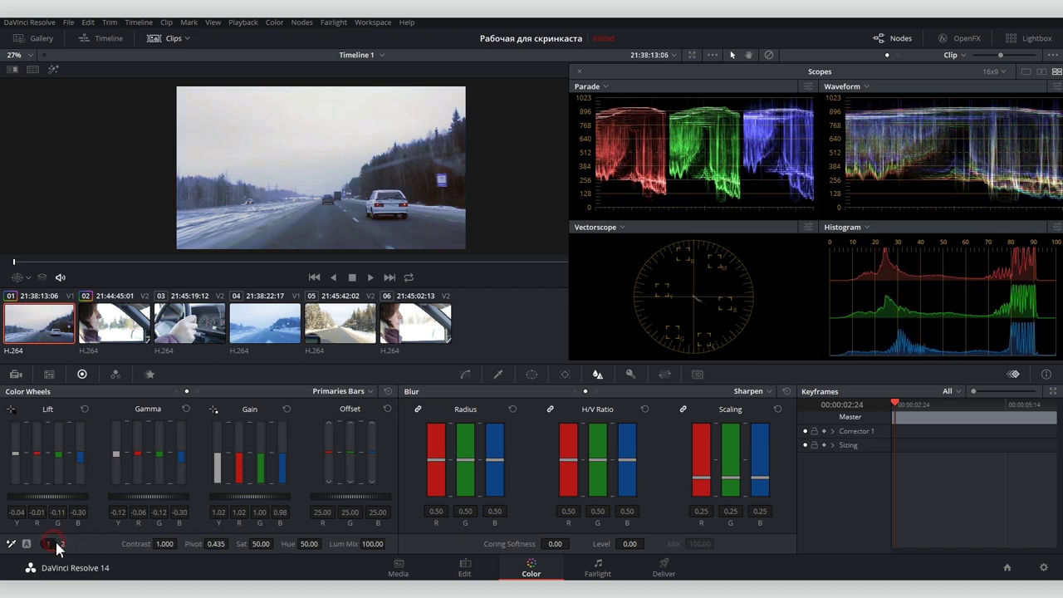
mouse_move(260, 544)
left_mouse_down()
mouse_move(291, 544)
mouse_move(254, 544)
left_mouse_up()
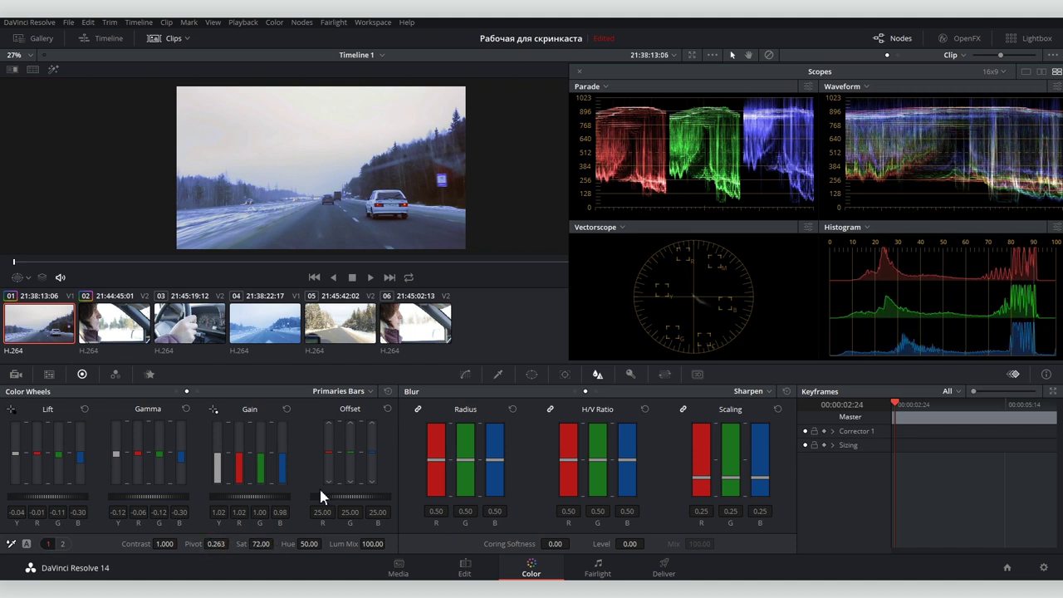
Grade clip 02 to Lift -0.02, Gamma -0.07, Gain 1.10 and Contrast 0.828
left_click(121, 314)
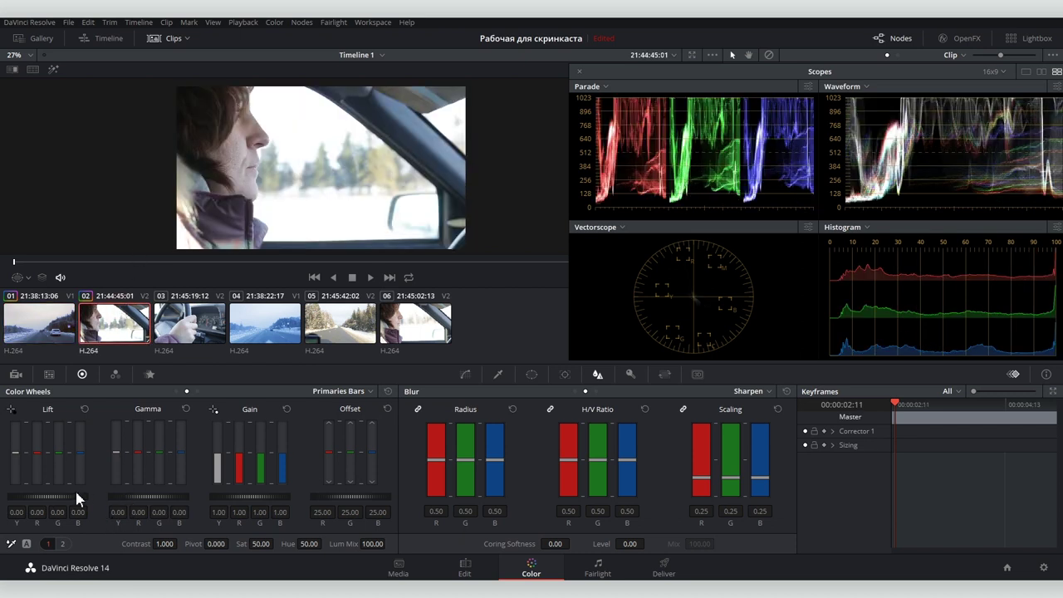
left_click_drag(62, 496, 61, 496)
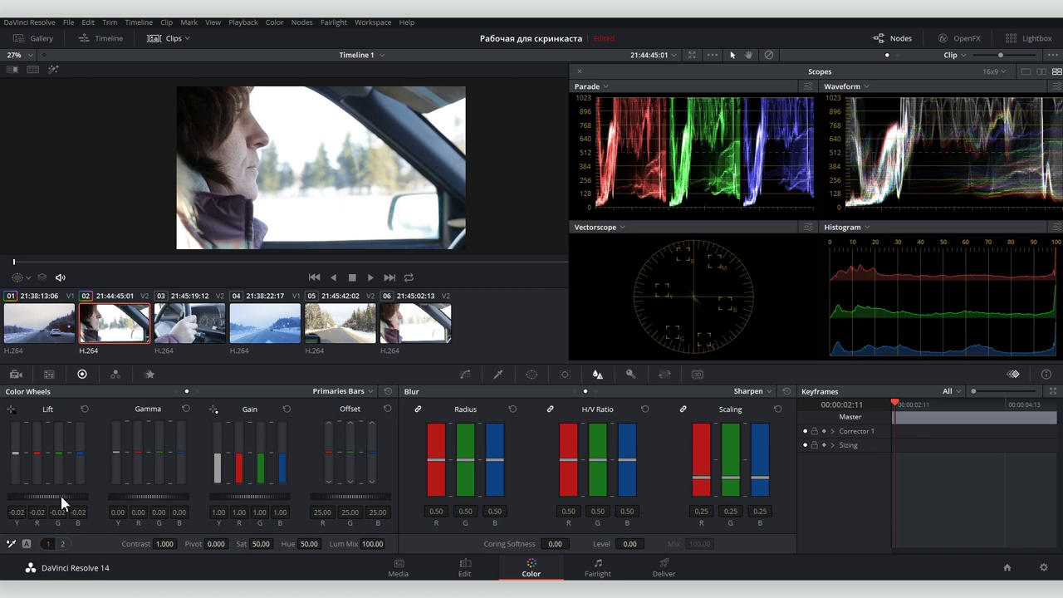
left_click_drag(253, 496, 252, 497)
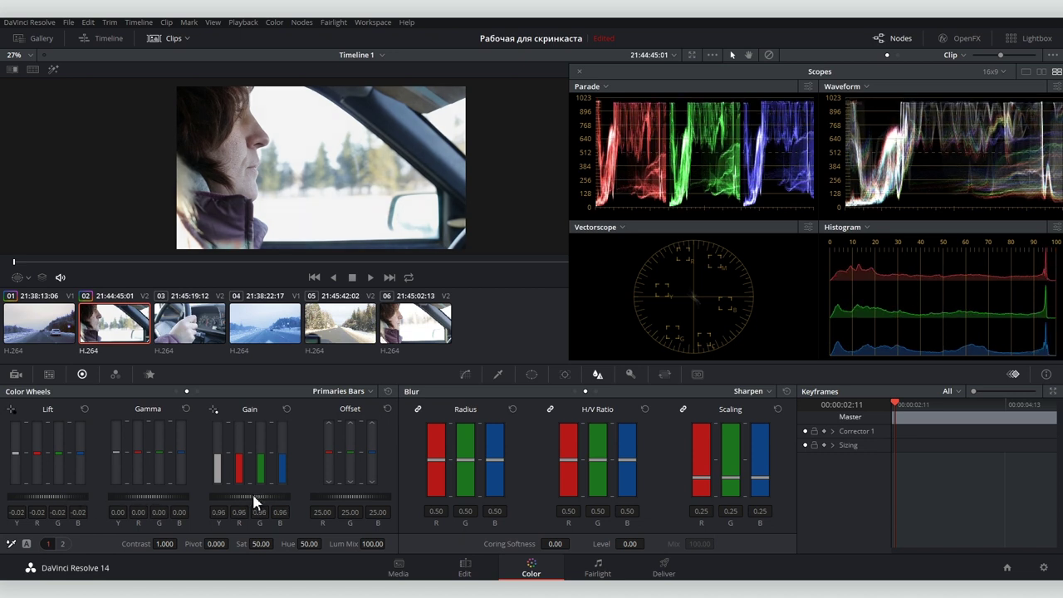
left_click_drag(254, 496, 254, 496)
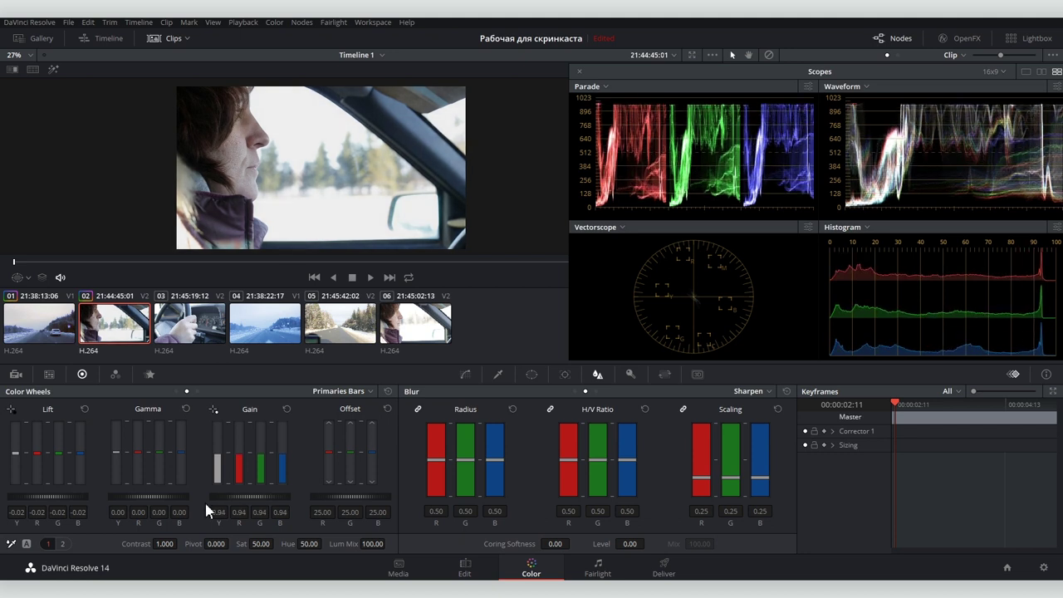
left_click_drag(158, 499, 158, 497)
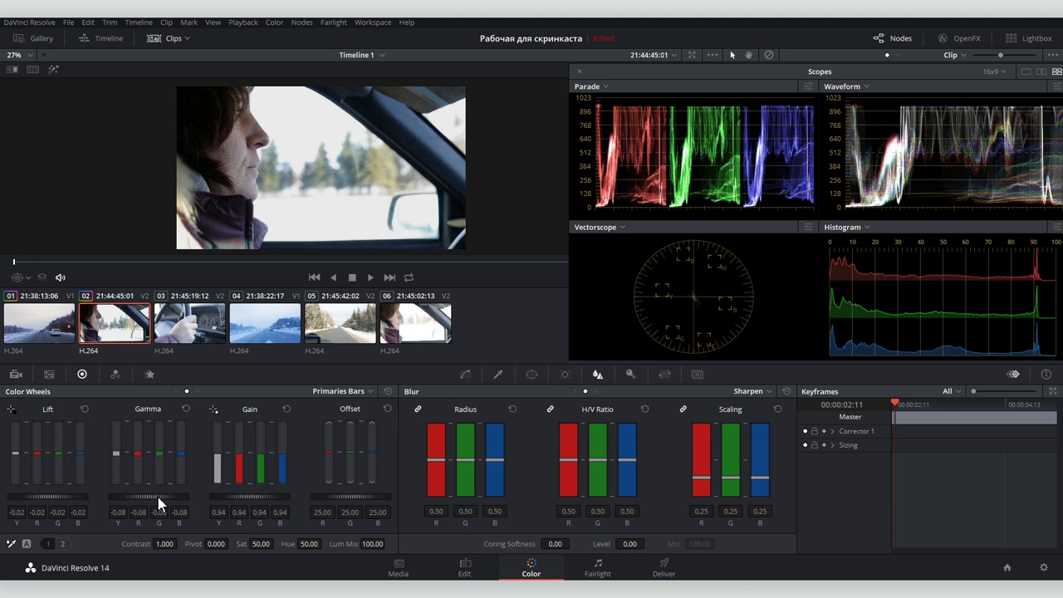
left_click_drag(158, 497, 157, 492)
mouse_move(165, 543)
left_mouse_down()
mouse_move(248, 496)
mouse_move(253, 505)
left_mouse_up()
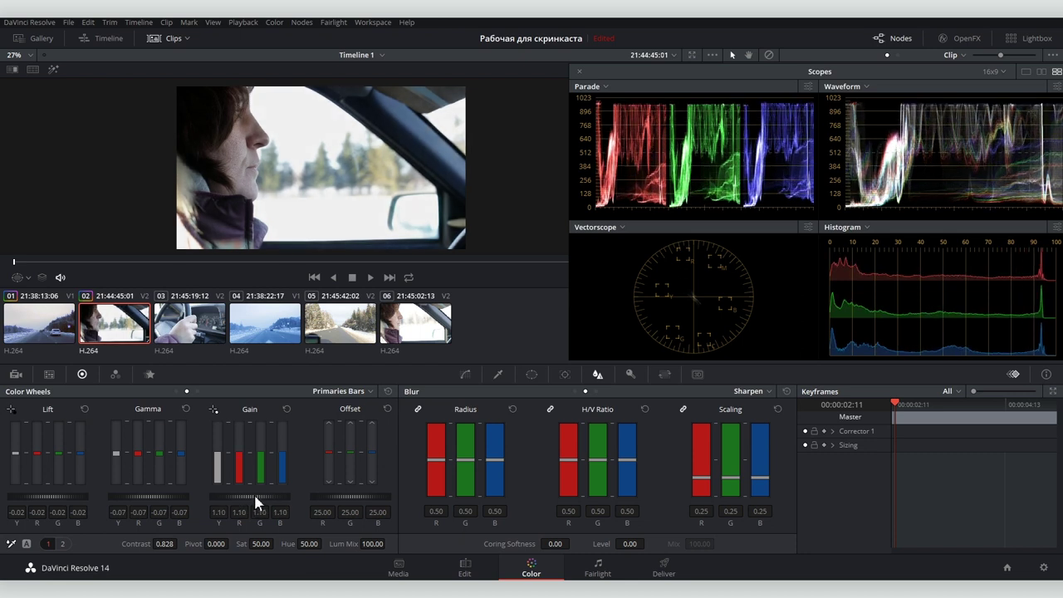
Switch between clip 01 and clip 02 to compare their grades
left_click(58, 332)
left_click(99, 330)
left_click(73, 334)
left_click(113, 328)
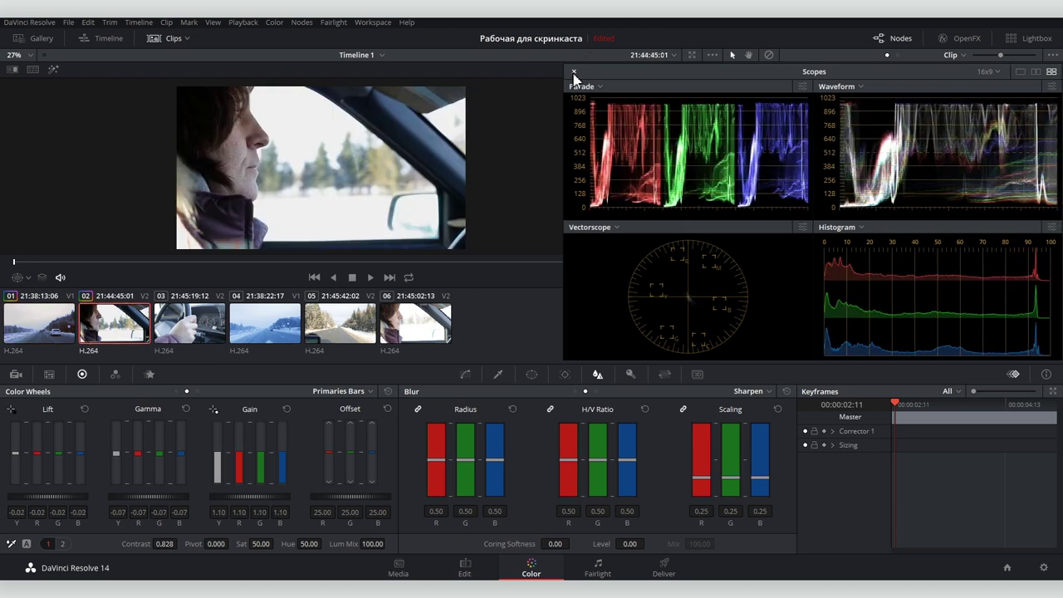
Close the scopes to show clip 02's node graph and add serial node 02 after node 01
left_click(574, 72)
mouse_move(796, 197)
left_mouse_down()
mouse_move(798, 176)
mouse_move(778, 169)
left_mouse_up()
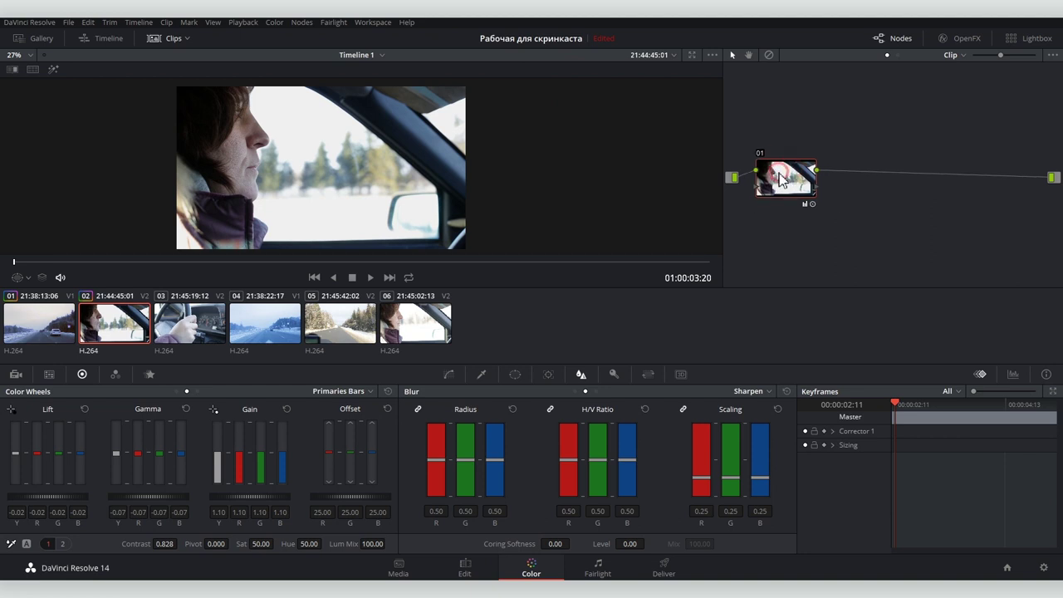
right_click(780, 174)
mouse_move(810, 208)
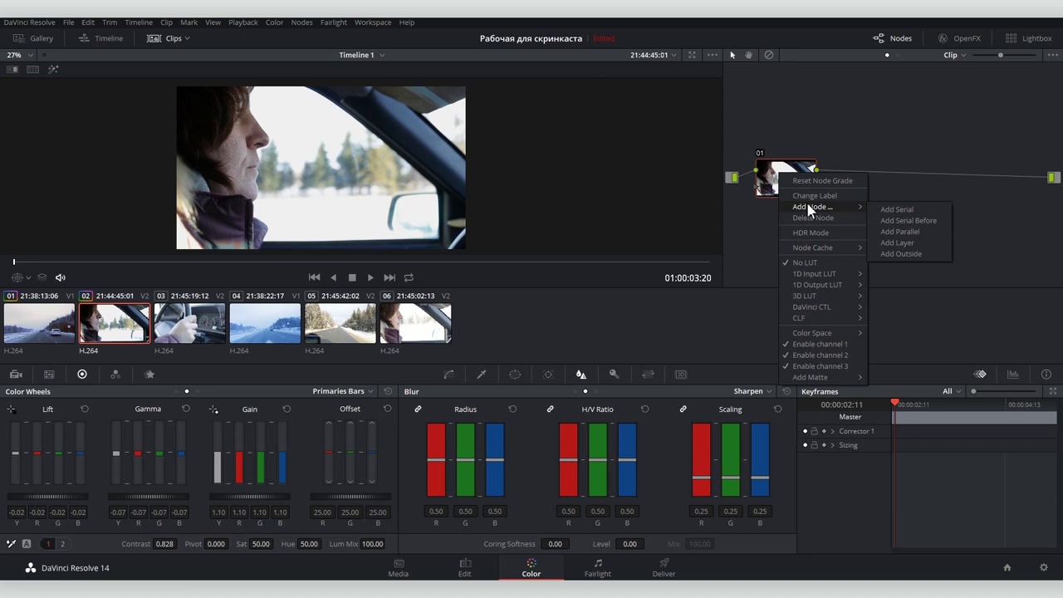
left_click(896, 210)
Pull down the highlights and red Gain on node 02, then toggle it off and on to compare
left_click_drag(240, 457, 241, 466)
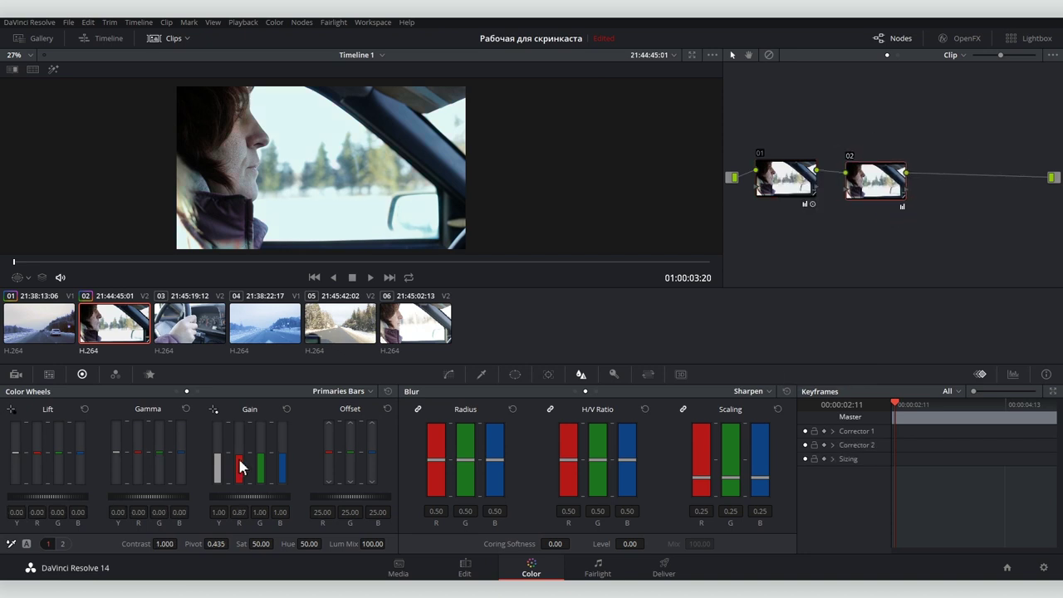
left_click_drag(142, 461, 141, 459)
left_click_drag(283, 496, 262, 496)
left_click_drag(874, 192, 874, 178)
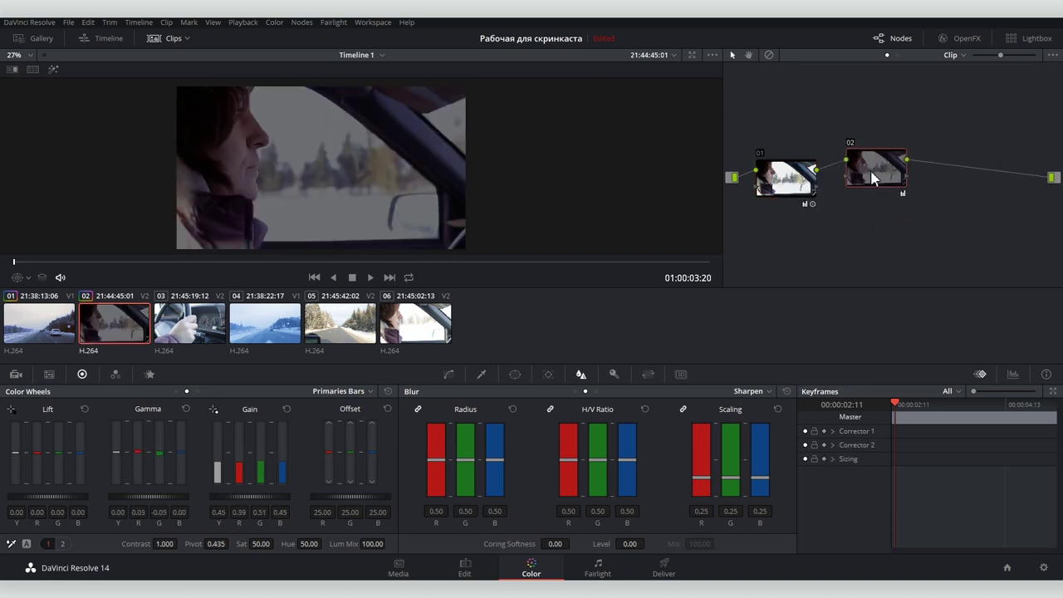
left_click(847, 146)
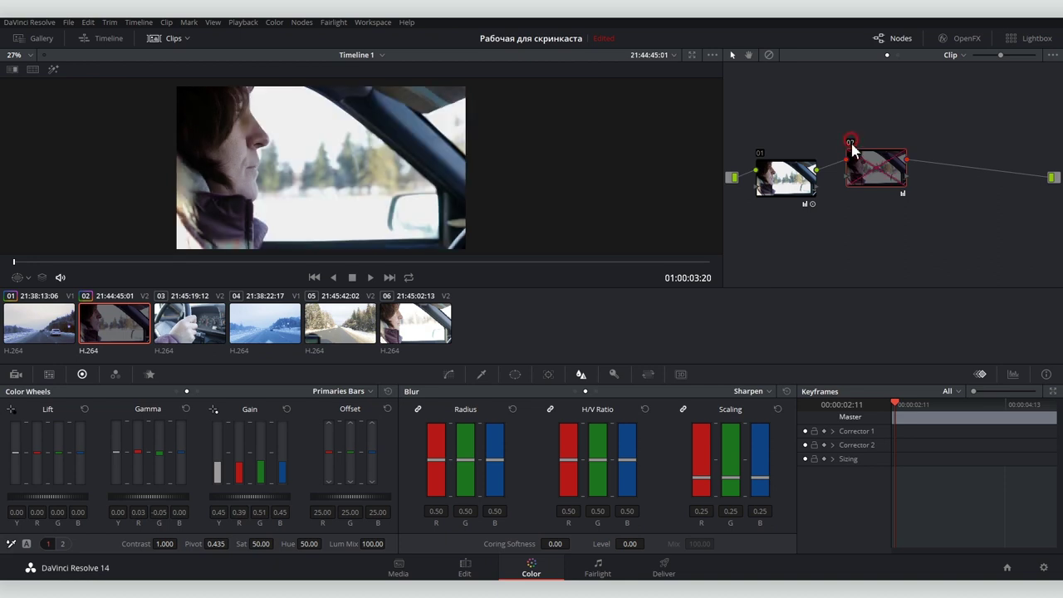
left_click(848, 145)
Delete node 02, leaving node 01 as clip 02's only corrector node
left_click_drag(873, 177, 864, 181)
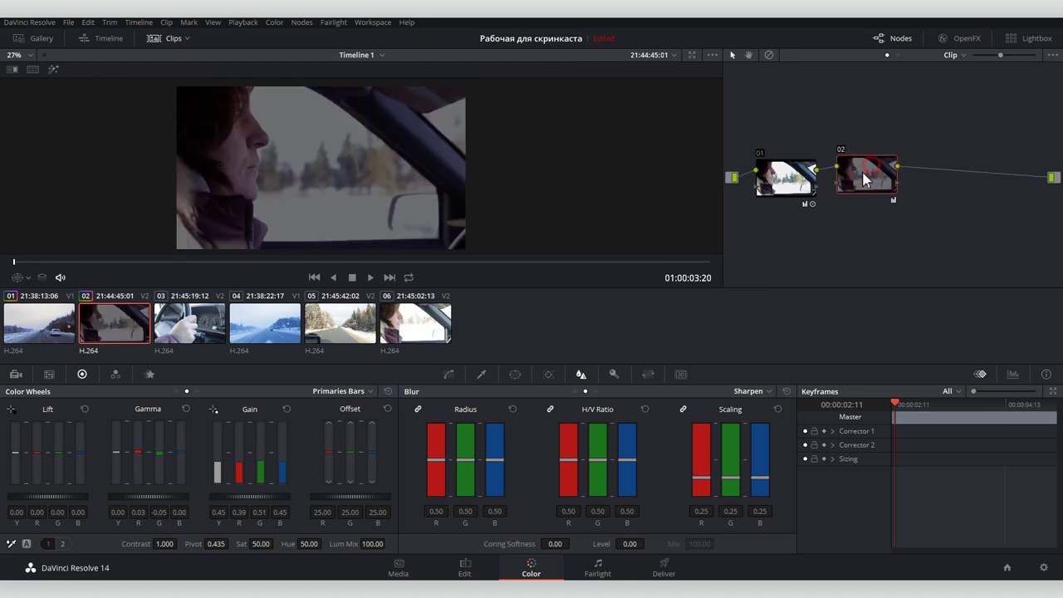
key("Delete")
left_click_drag(780, 183, 799, 170)
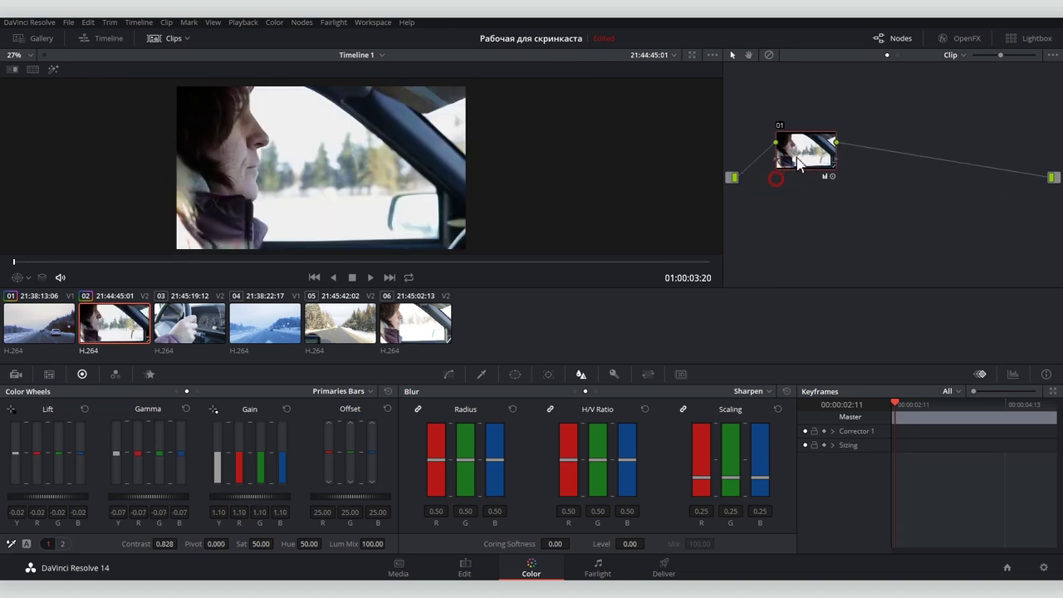
left_click(910, 156)
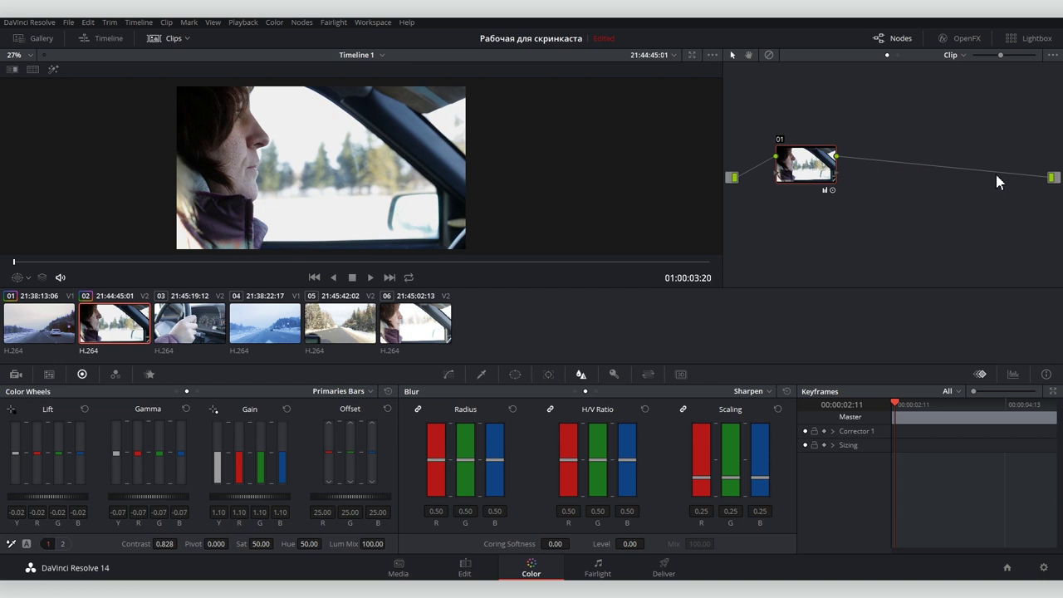
left_click_drag(809, 170, 803, 181)
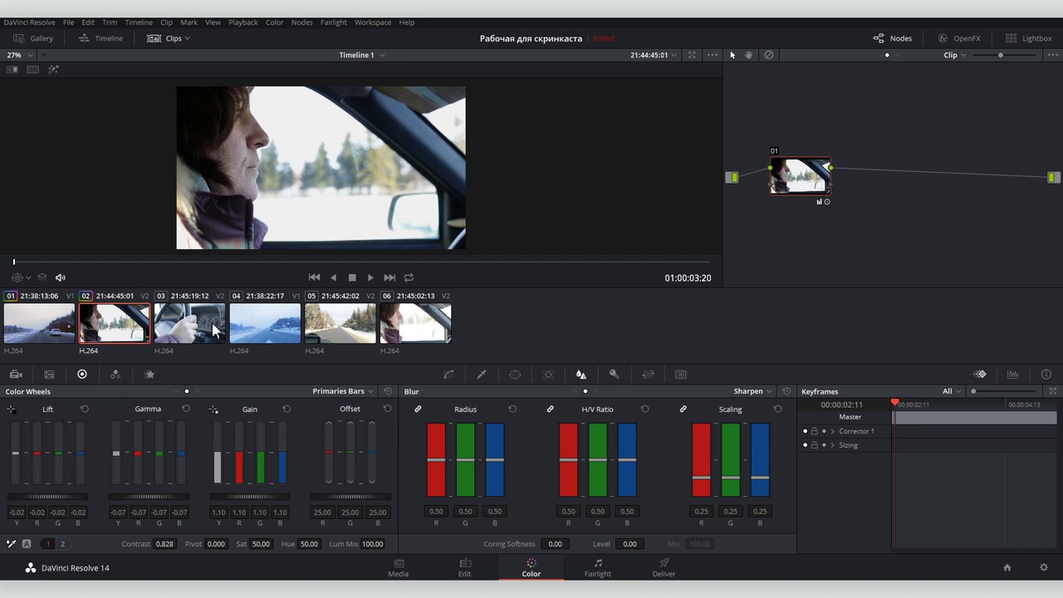
Grab still 2.1.1 of clip 02's grade and show it in the Gallery
right_click(280, 181)
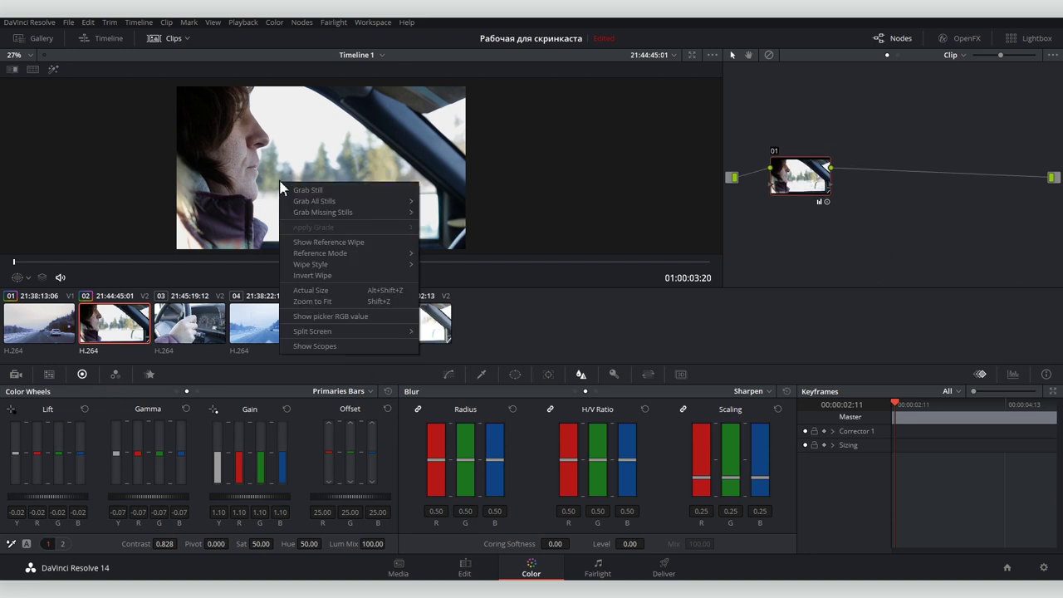
left_click(335, 188)
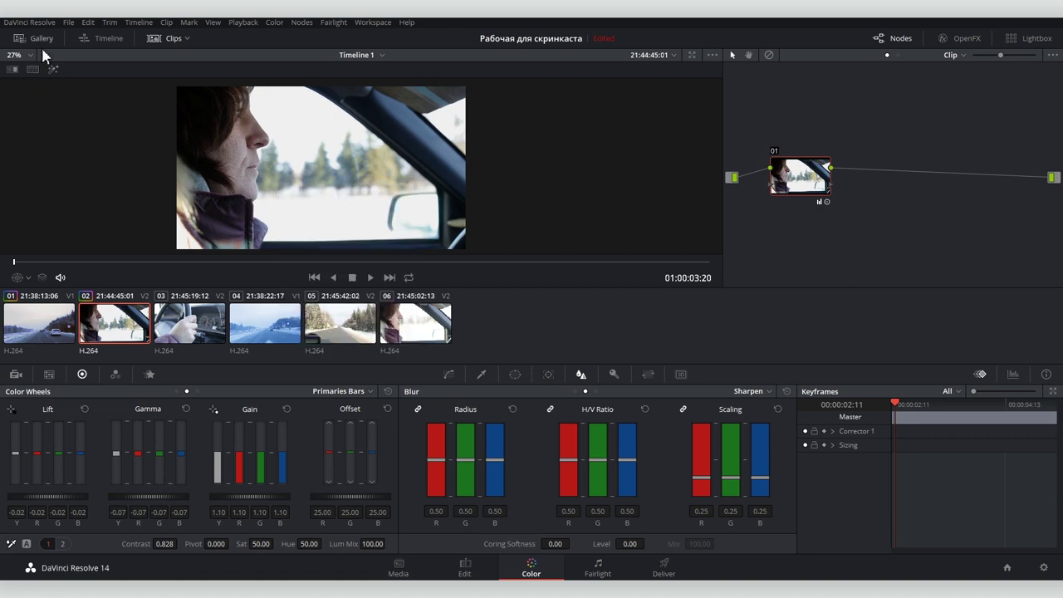
left_click(37, 38)
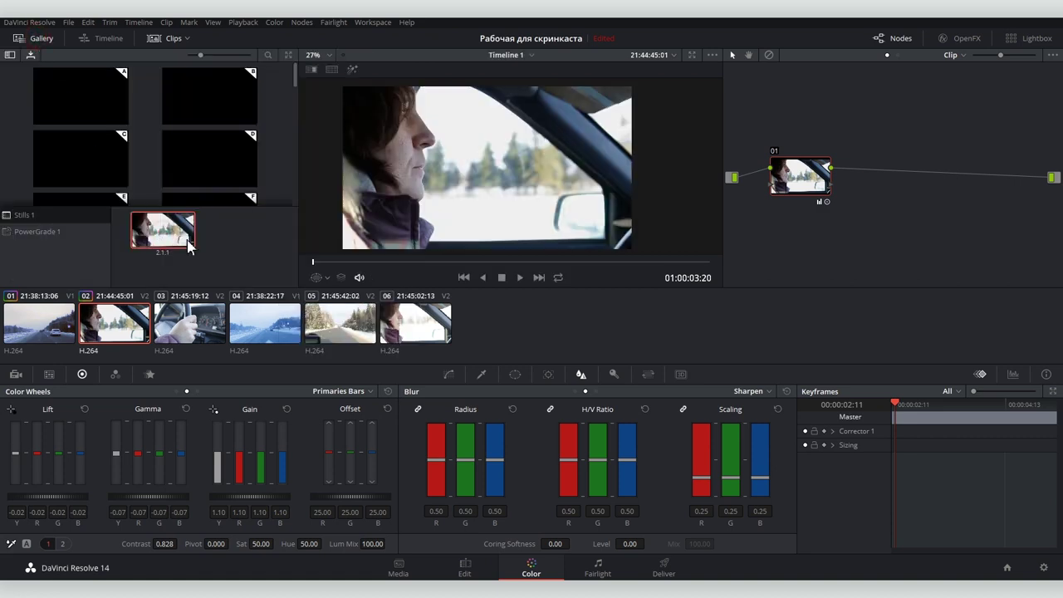
Apply still 2.1.1's grade to clips 03 and 06
left_click(204, 319)
mouse_move(169, 232)
left_mouse_down()
mouse_move(777, 112)
mouse_move(797, 162)
left_mouse_up()
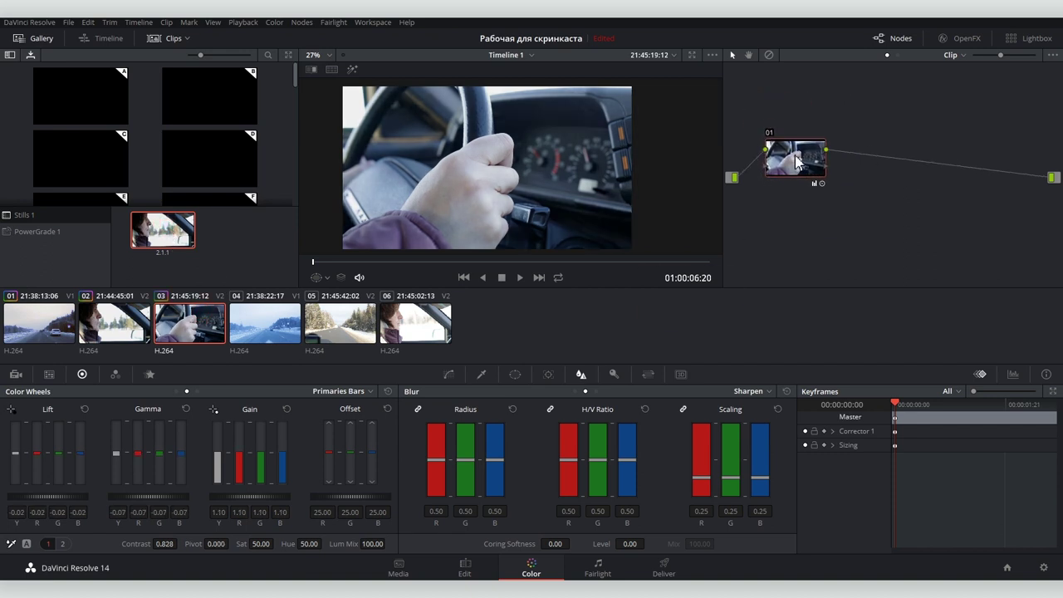
left_click(328, 353)
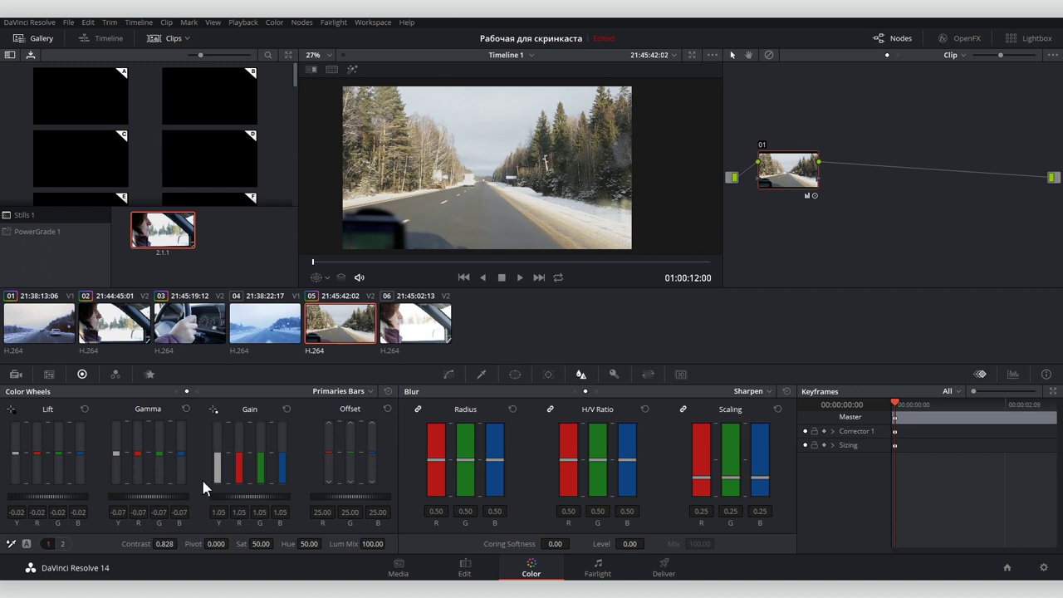
key("Down")
left_click_drag(163, 230, 835, 135)
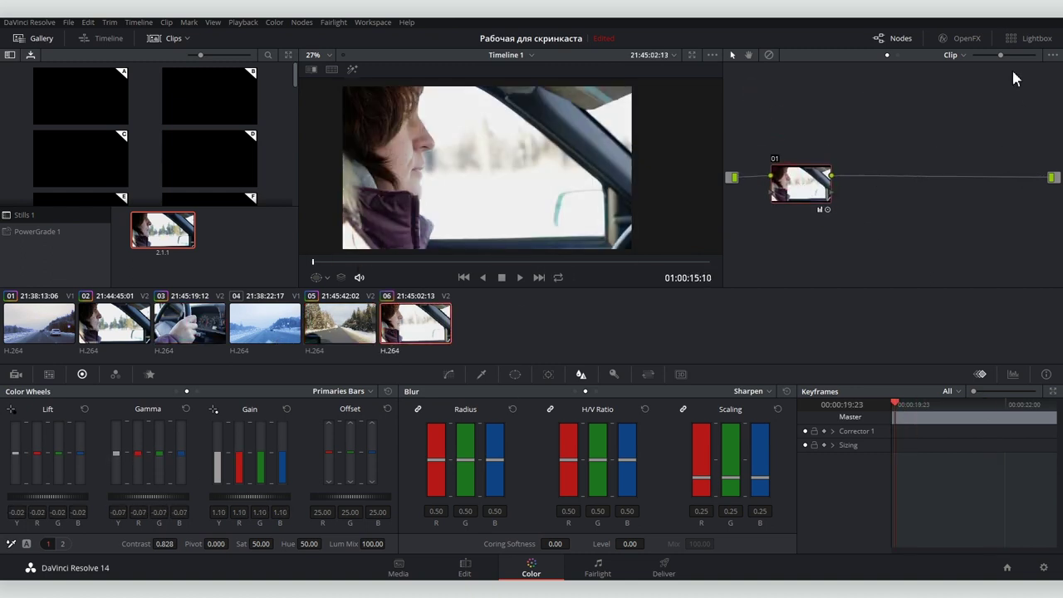
left_click(955, 55)
In the Timeline node graph, add corrector node 01 wired from input to output
left_click(974, 83)
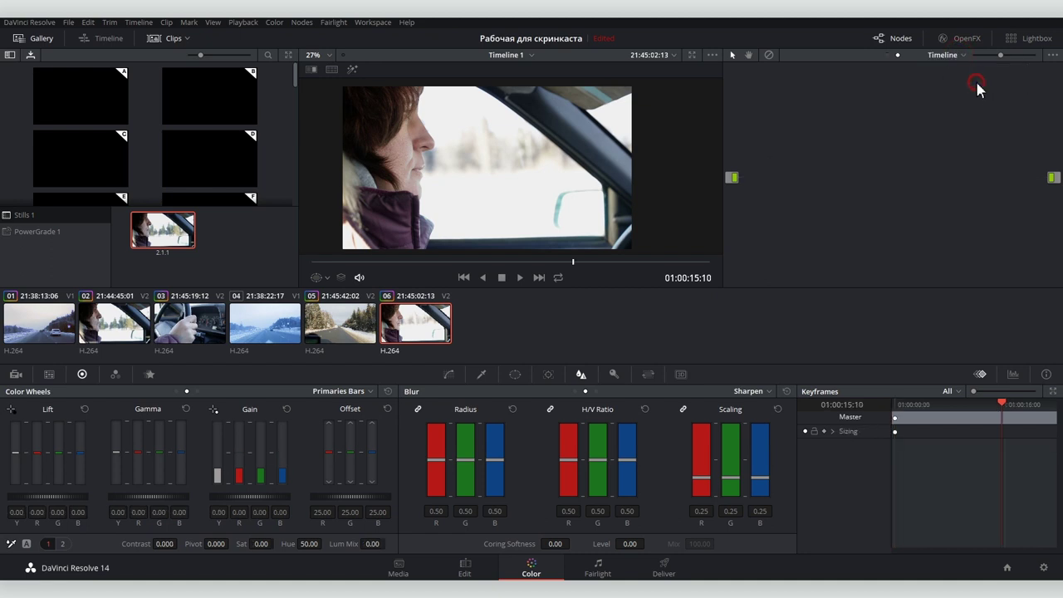
right_click(829, 188)
mouse_move(889, 204)
left_click(774, 209)
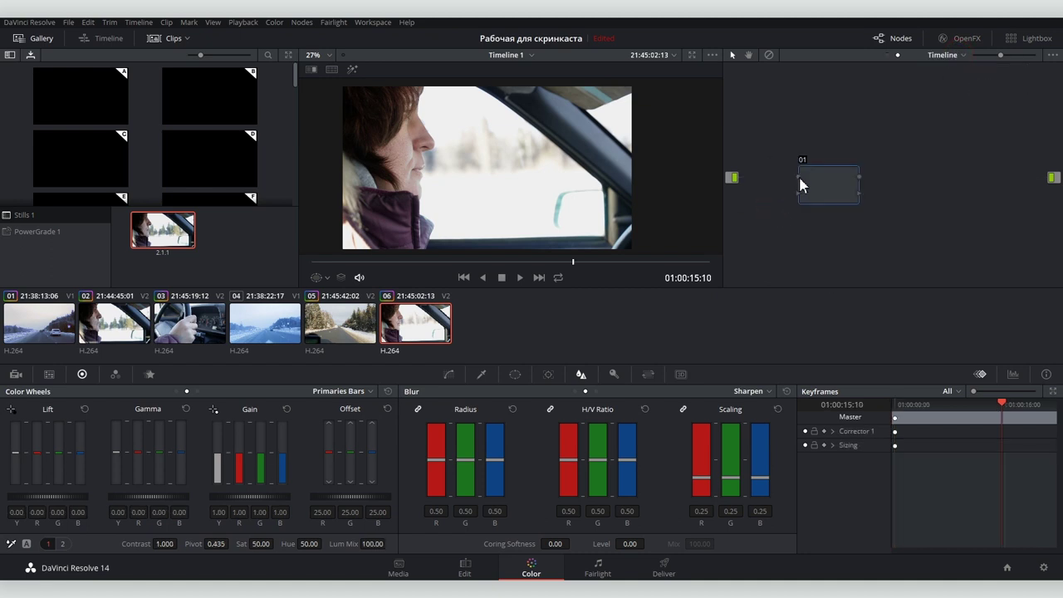
left_click_drag(762, 192, 734, 177)
left_click_drag(856, 178, 1054, 178)
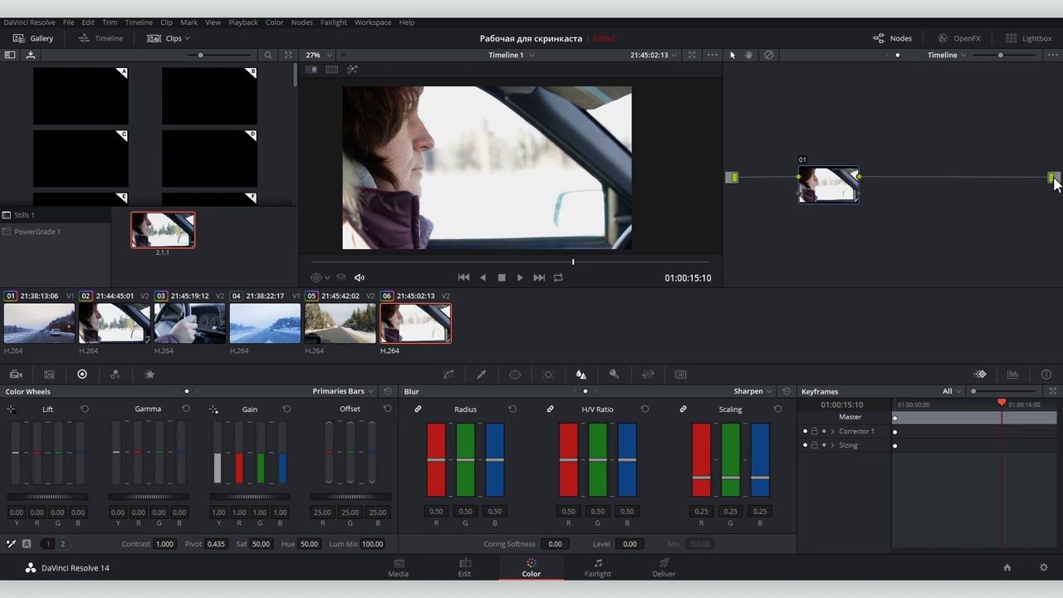
left_click_drag(823, 185, 842, 177)
Apply a Film Looks 3D LUT to timeline node 01 and lower contrast to 0.394
right_click(842, 180)
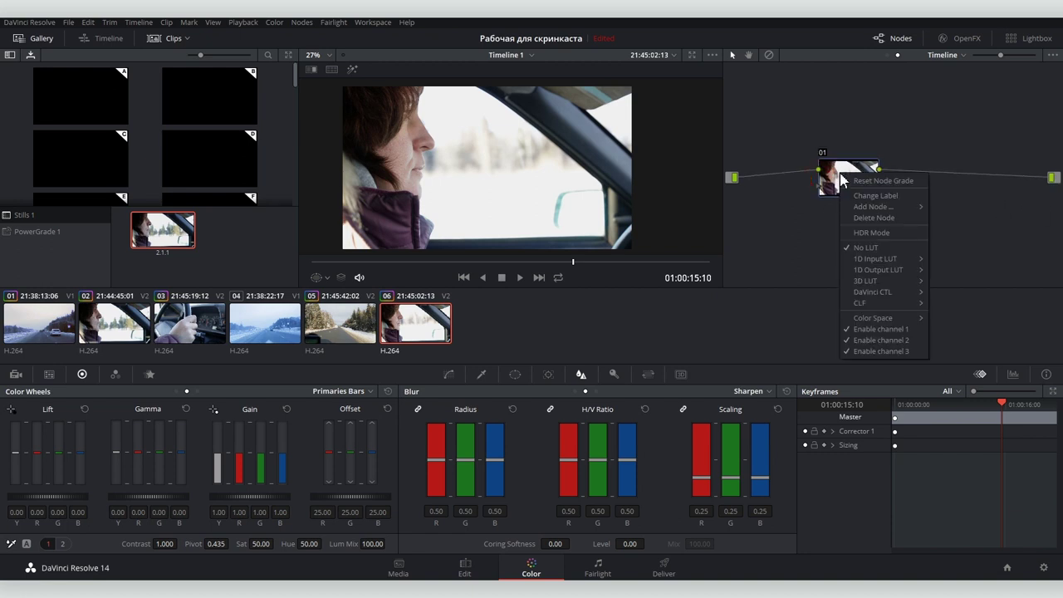
mouse_move(865, 285)
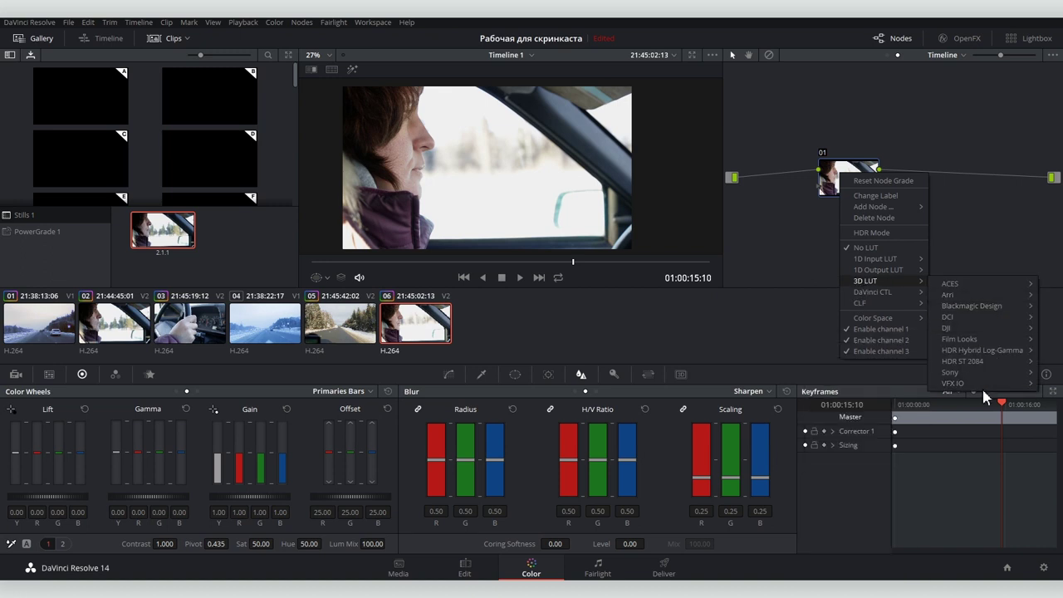
mouse_move(967, 339)
left_click(871, 450)
left_click_drag(848, 178, 851, 193)
mouse_move(164, 543)
left_mouse_down()
mouse_move(184, 492)
mouse_move(252, 492)
mouse_move(47, 503)
left_mouse_up()
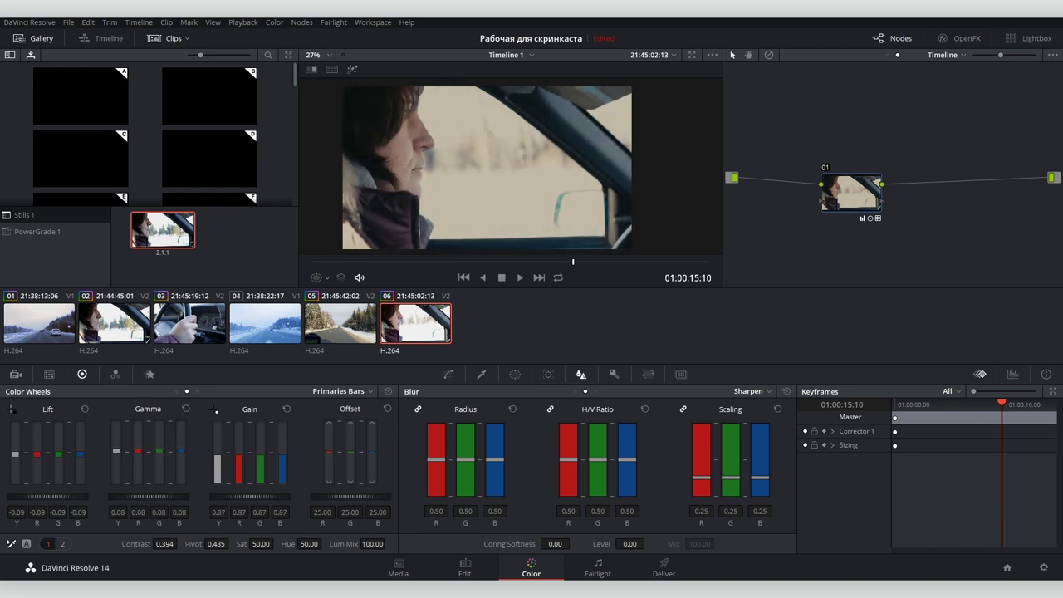
Raise the timeline grade's blue Lift from -0.09 to -0.06
left_click_drag(82, 464, 64, 459)
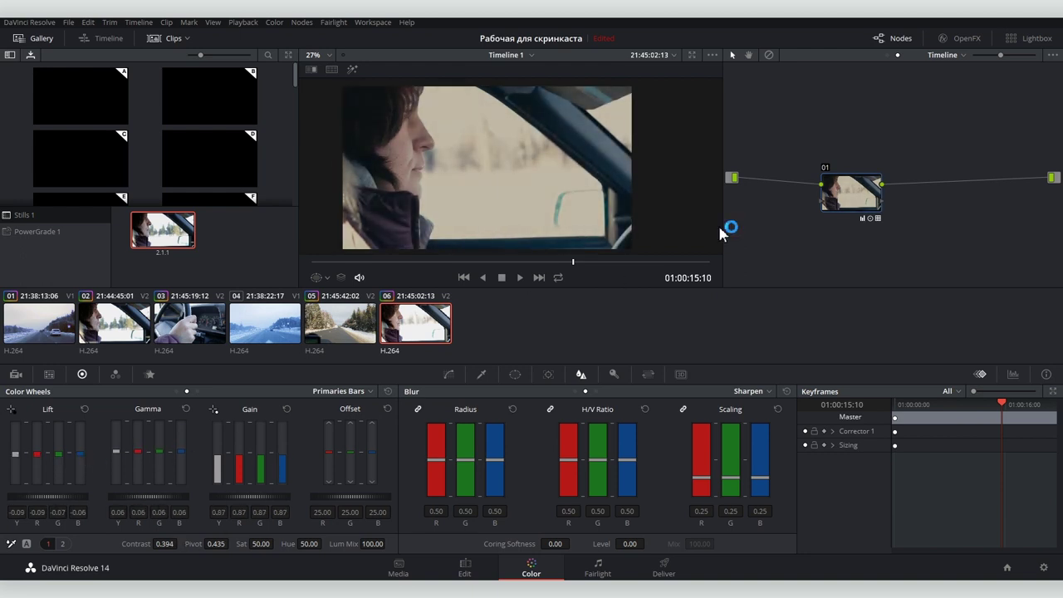